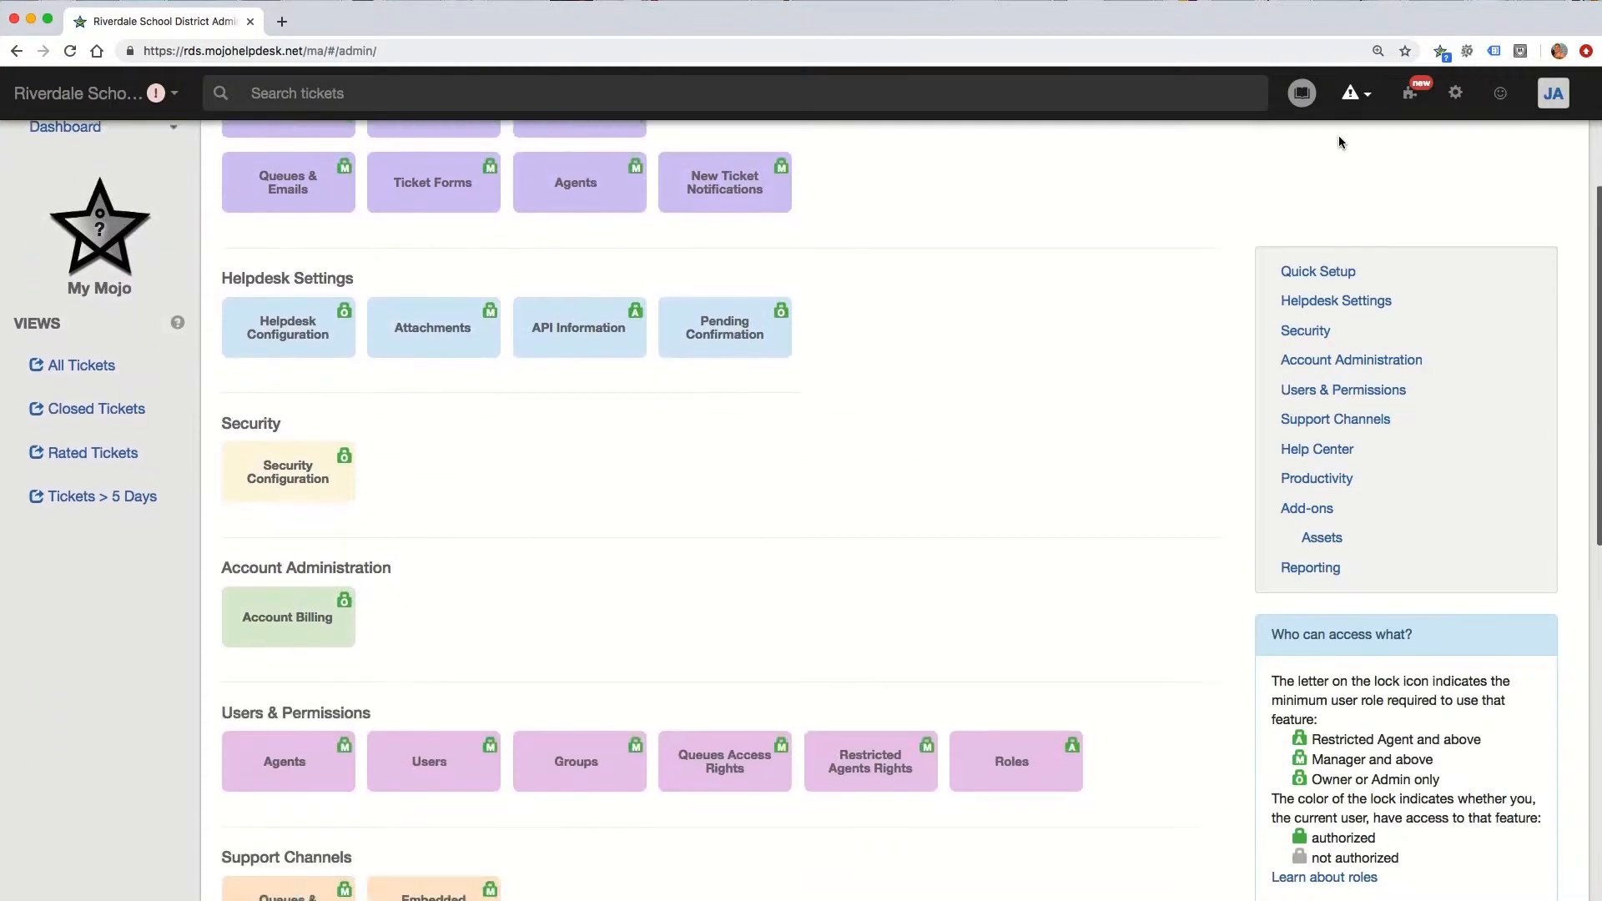
Step: Open the helpdesk's Security Configuration and go to the White & Blacklists section
left_click(288, 448)
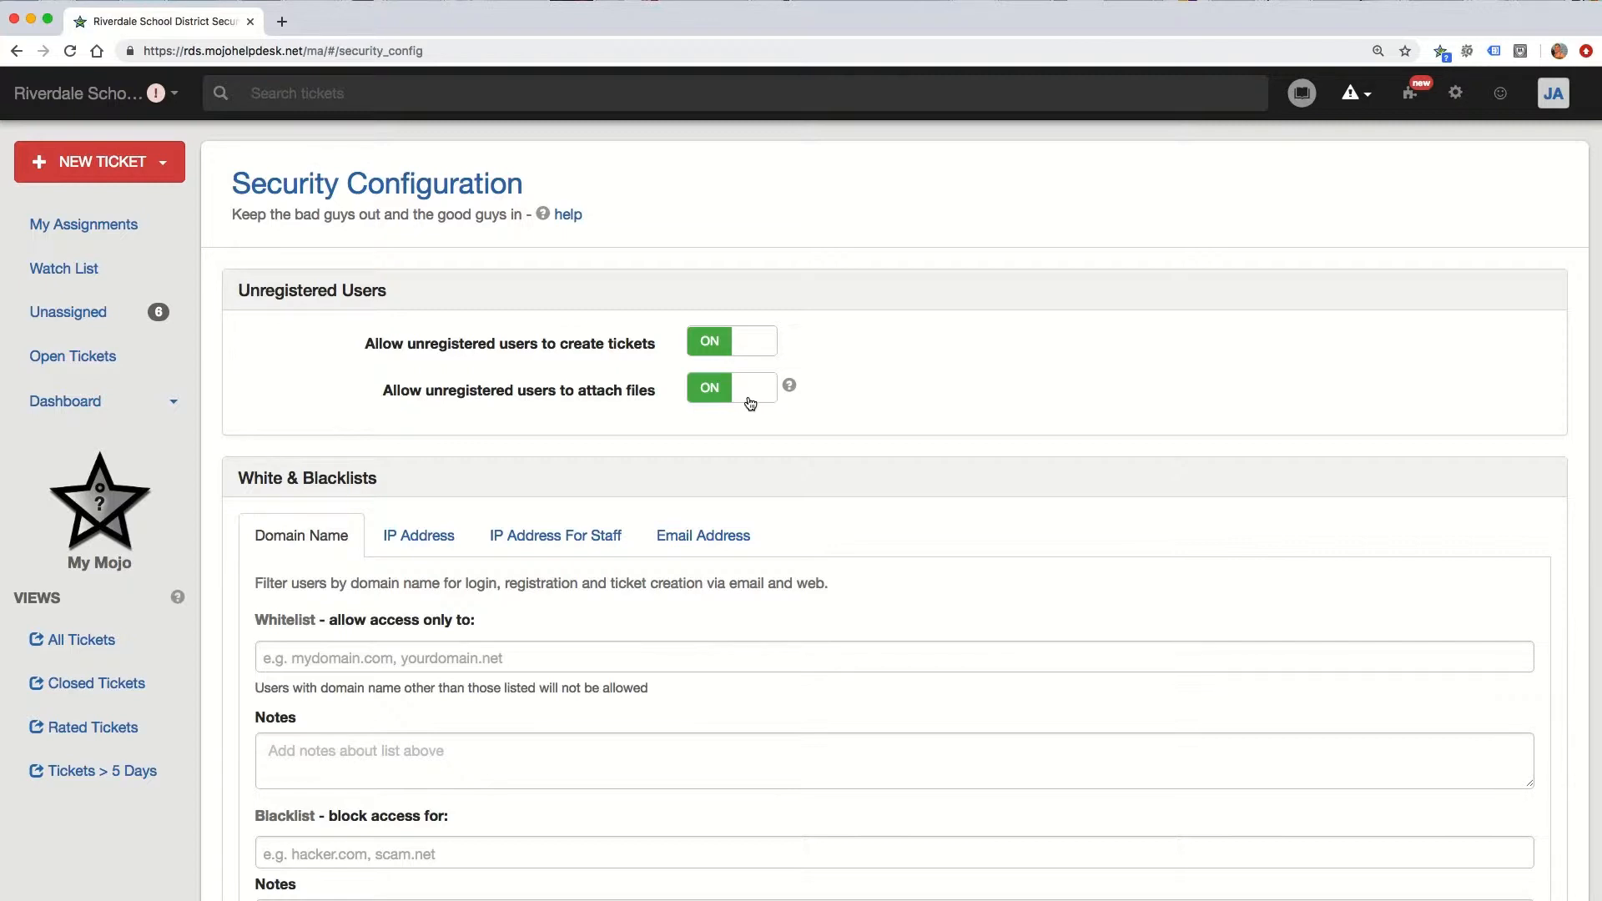
scroll(750, 404, "down", 5)
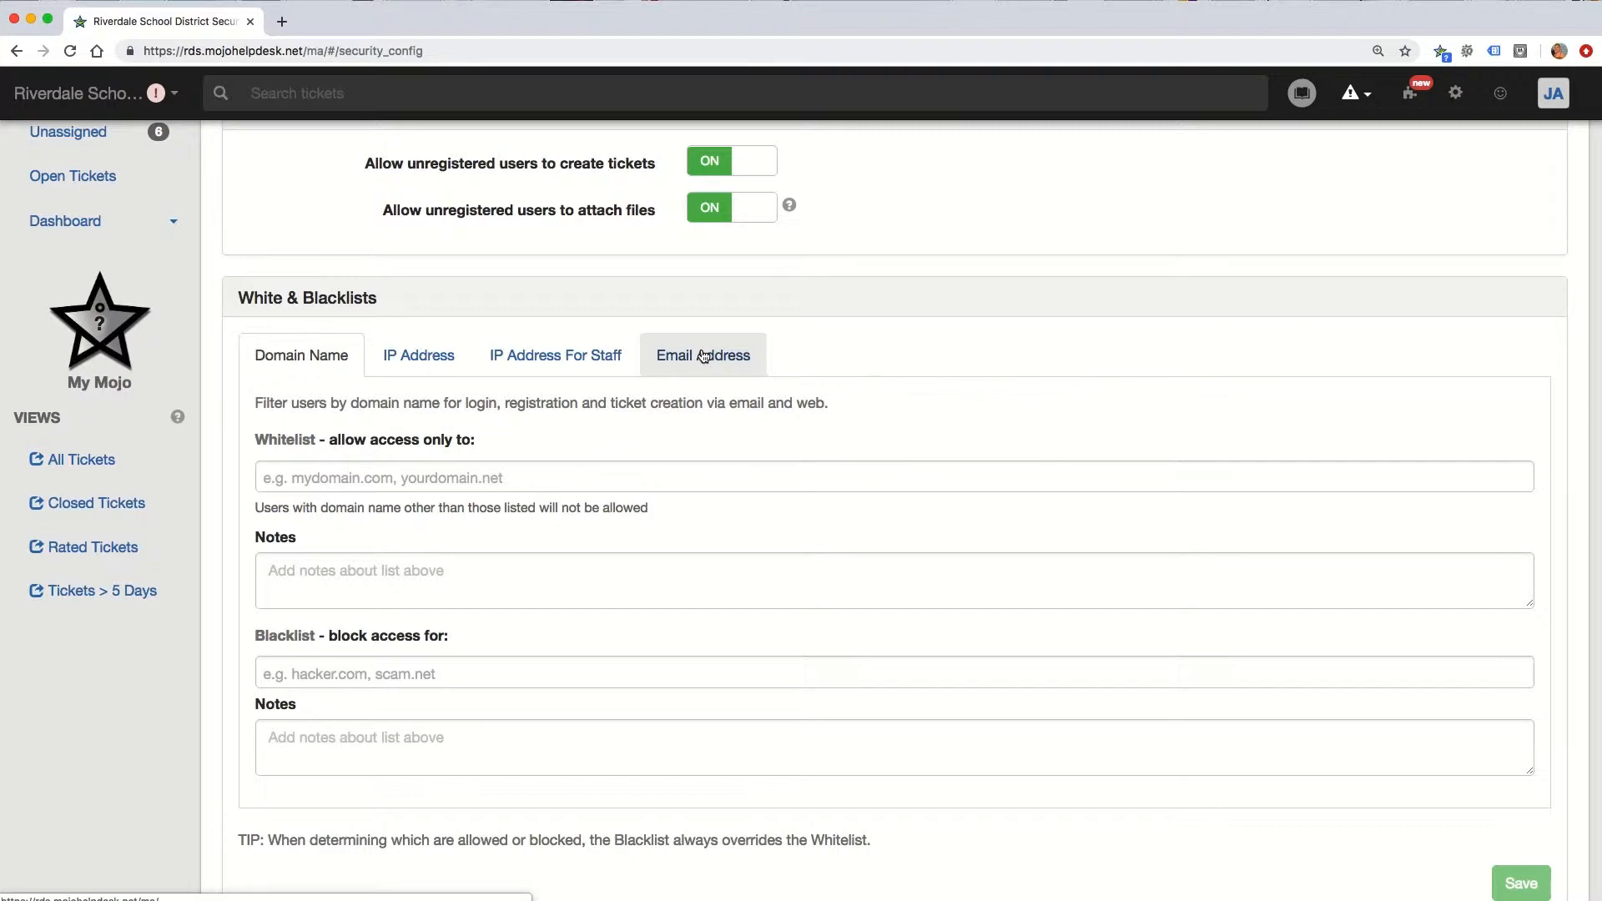
Step: Whitelist the domain names metadot.com and daskeyboard.com with the note "Only internal domains are allowed"
left_click(292, 472)
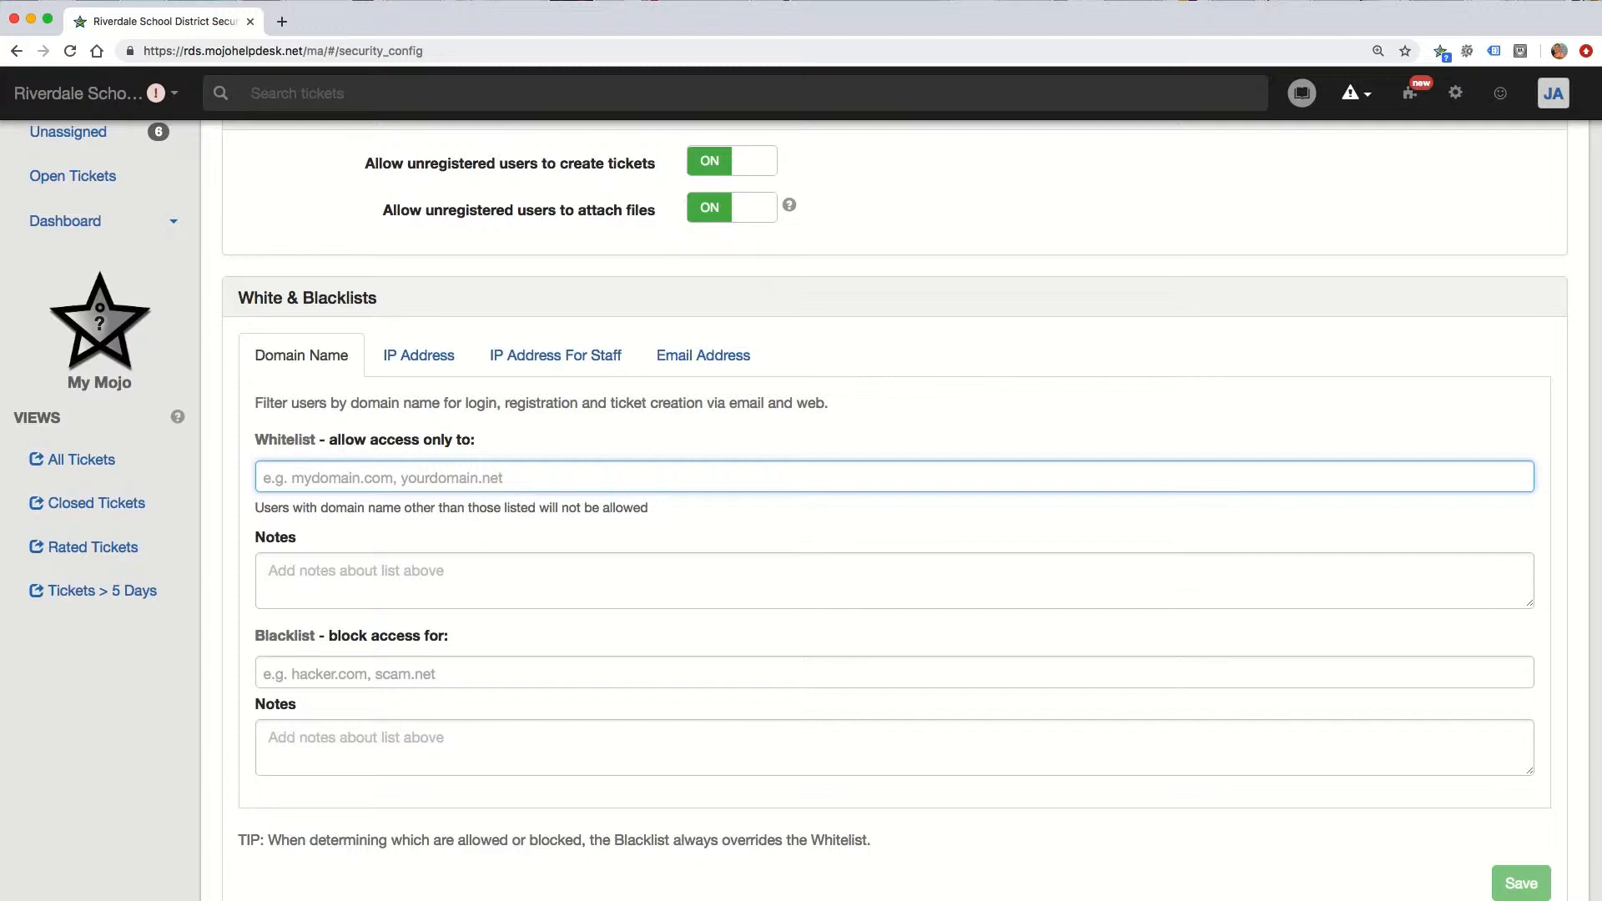
type("metadot.com")
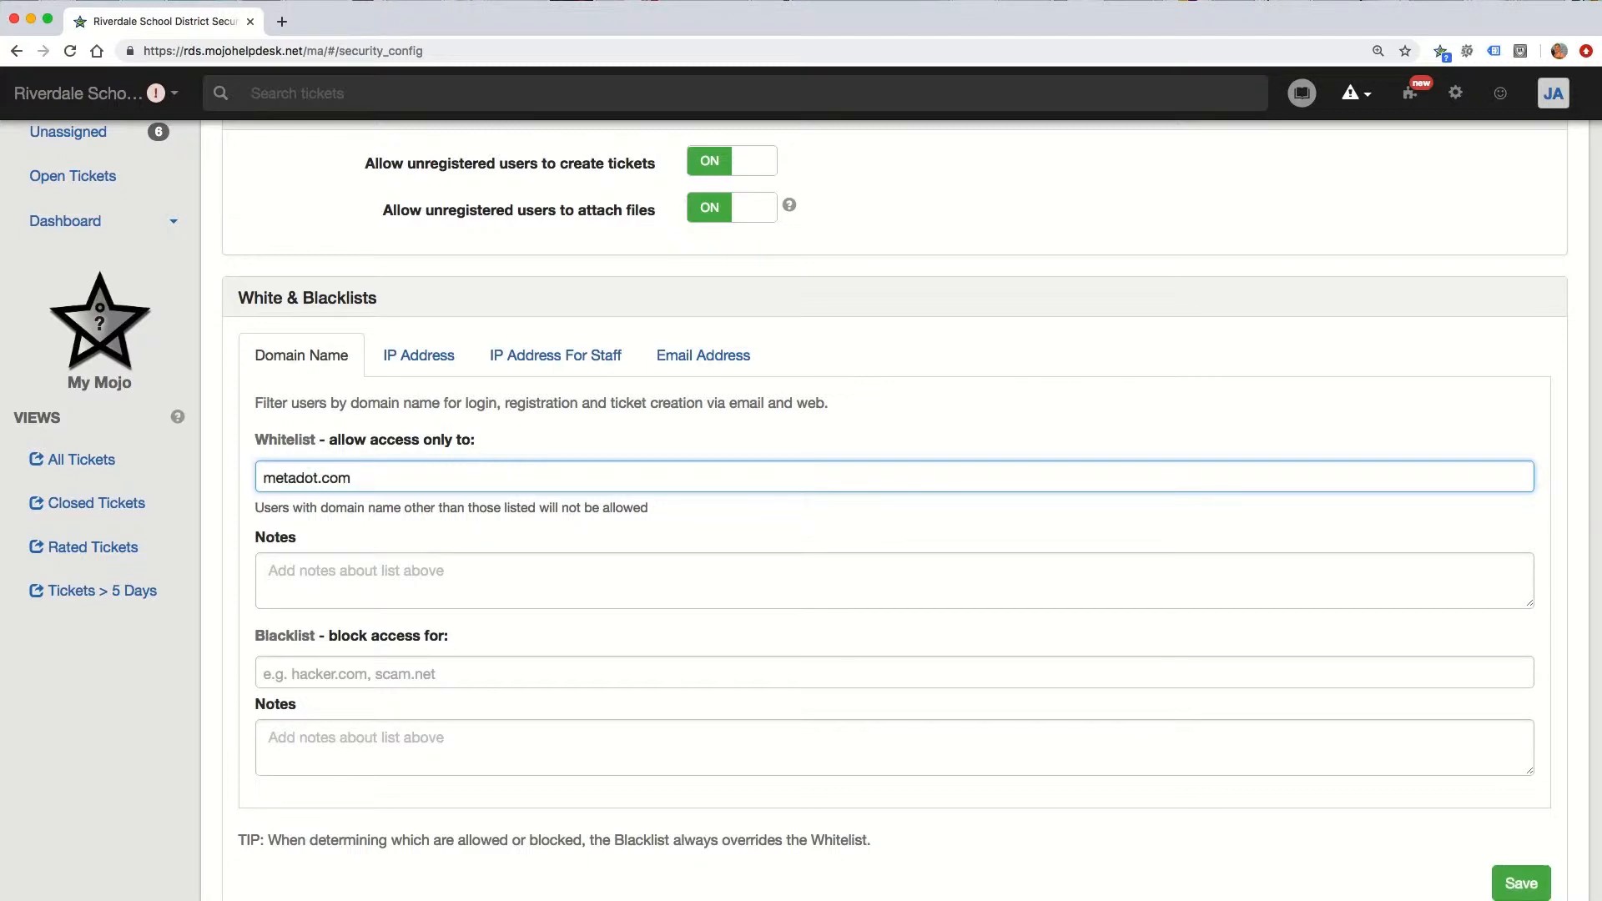
key("Return")
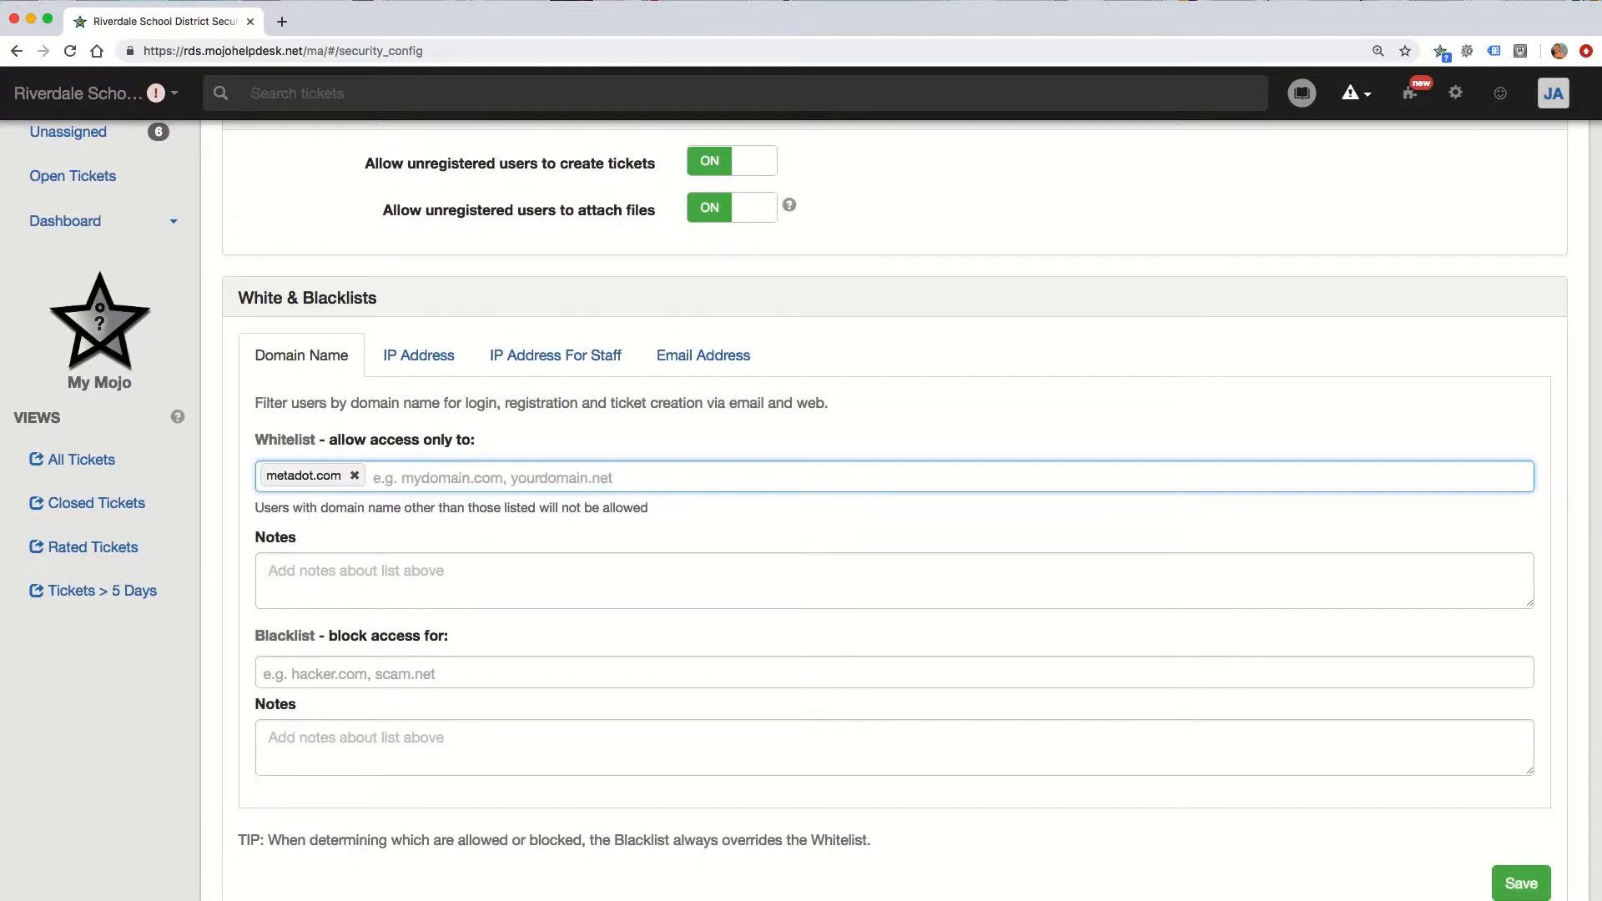
type("daskeyboard.com")
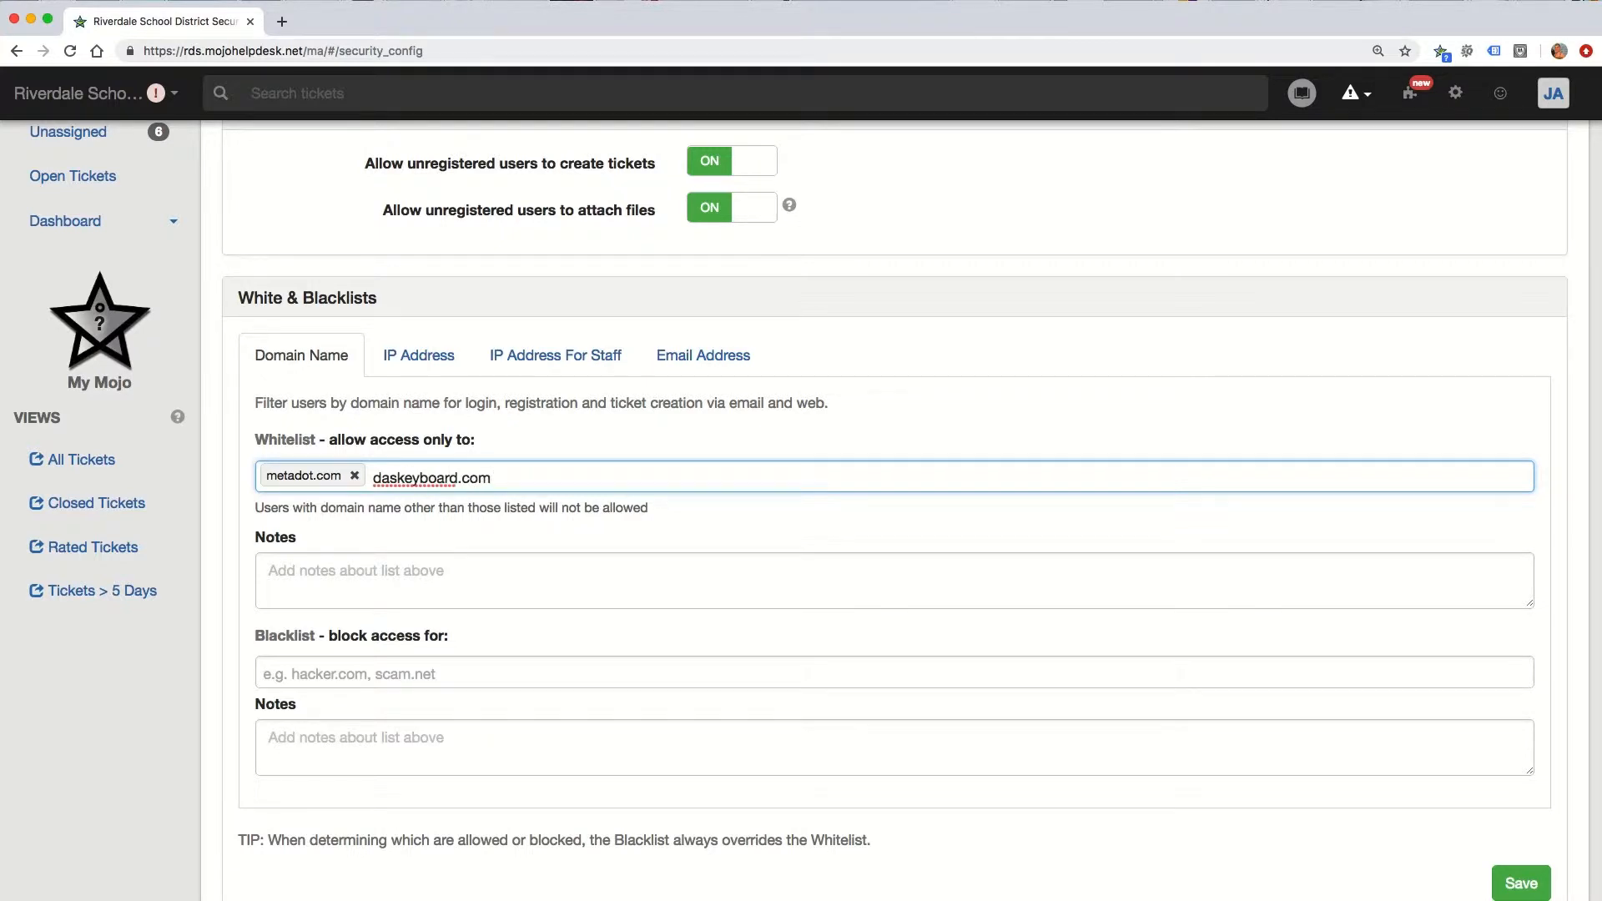
key("Tab")
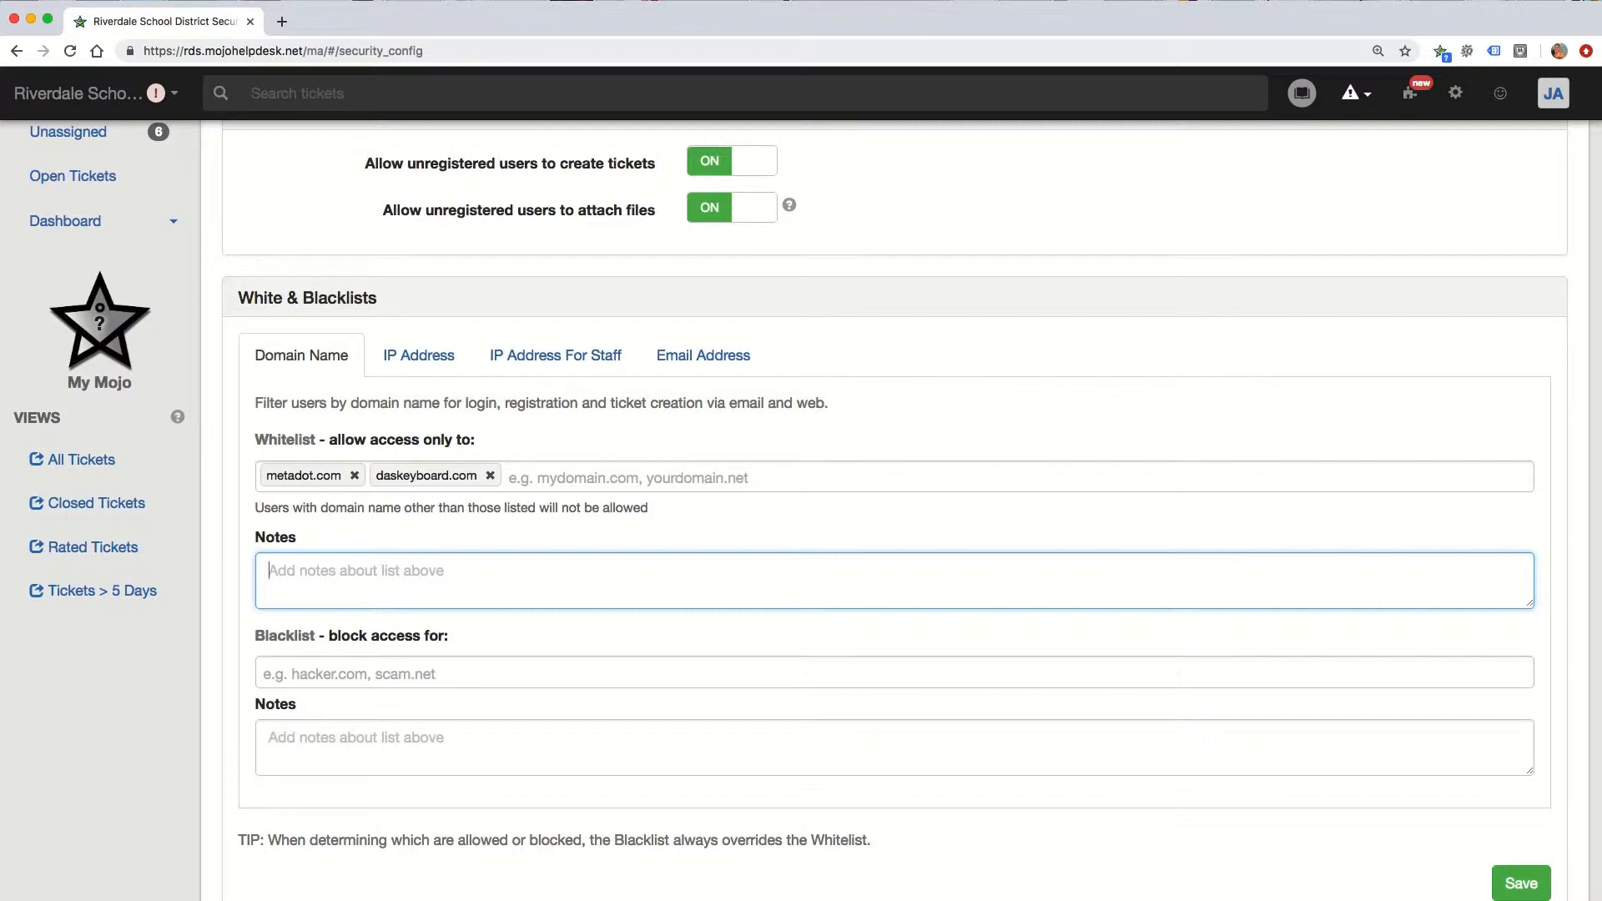
type("Only int")
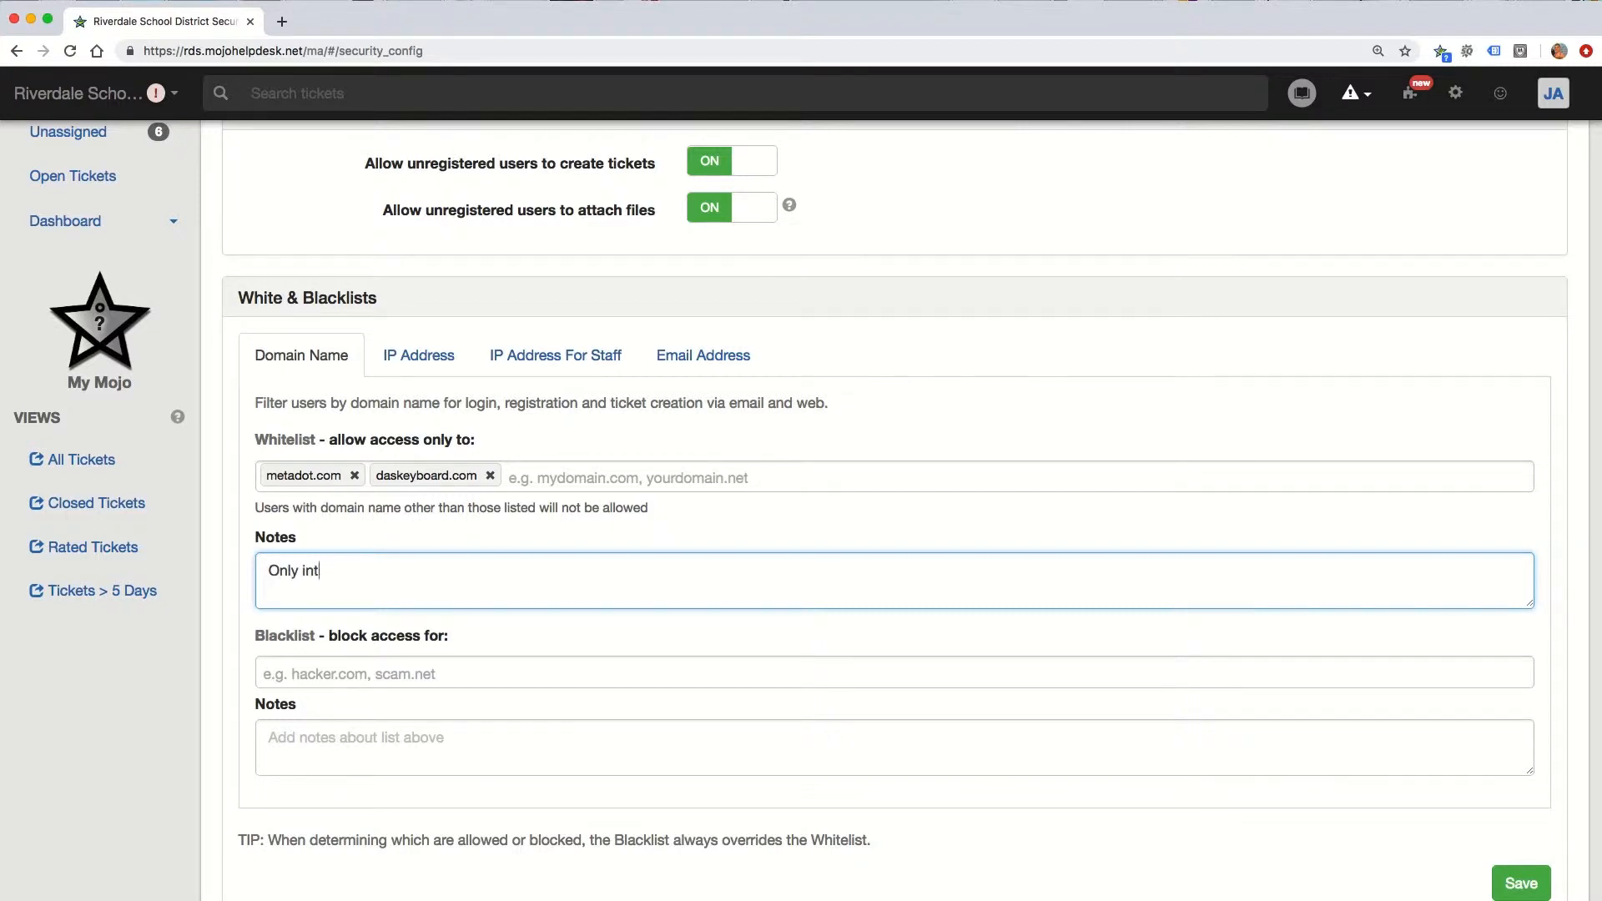
type("ernal domains are allowed")
Step: Remove both domains from the domain name whitelist and clear the whitelist note
scroll(893, 509, "down", 1)
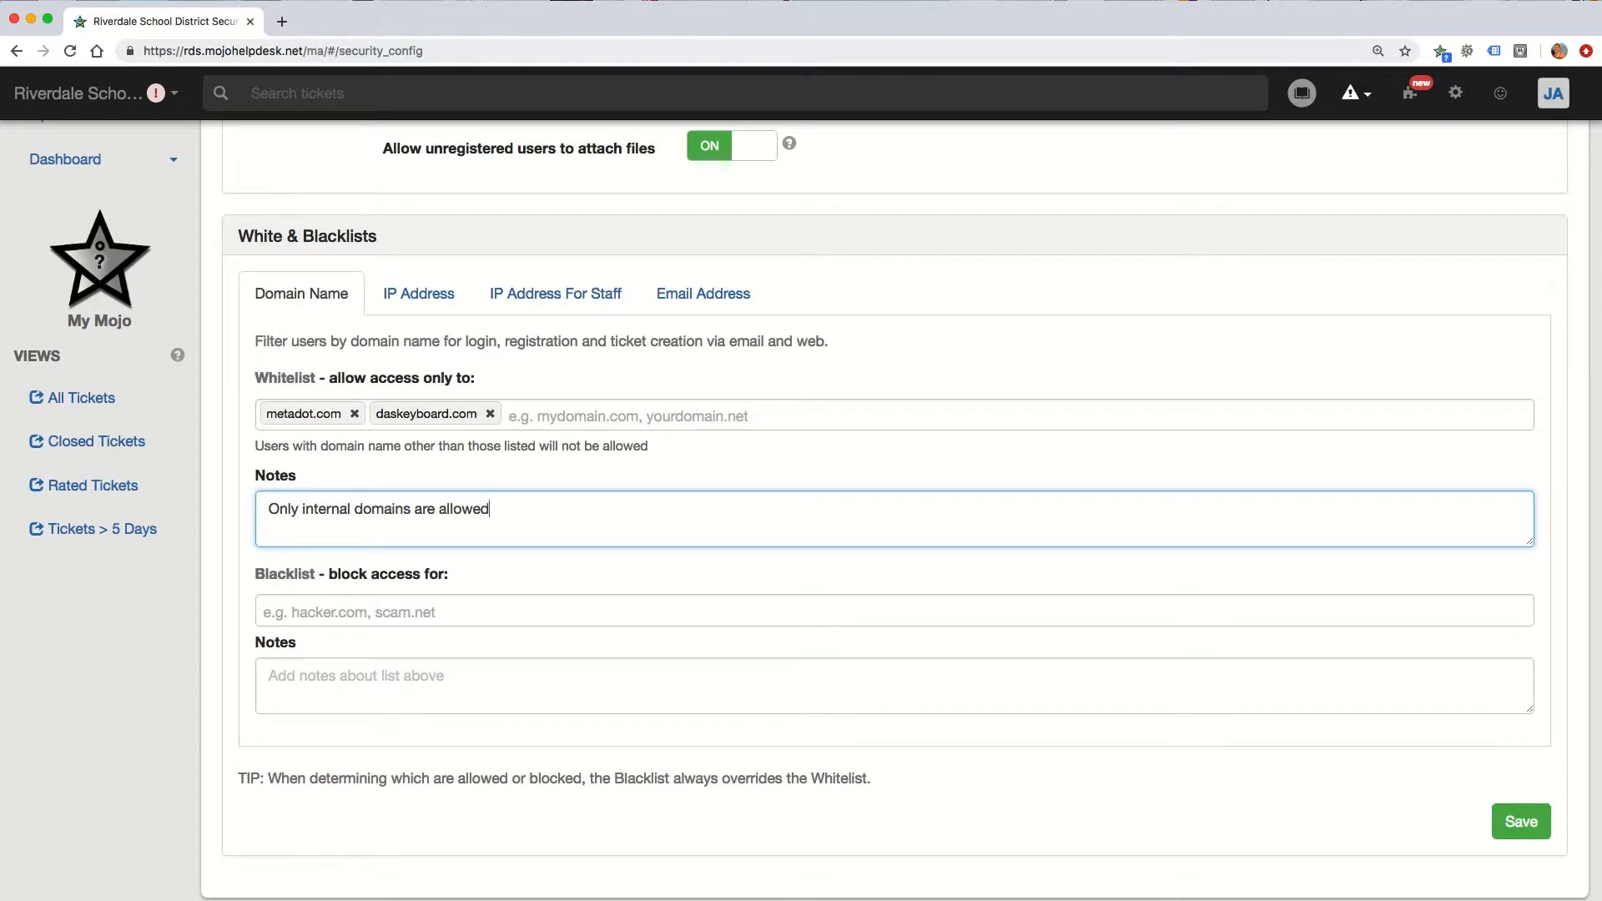
left_click(354, 414)
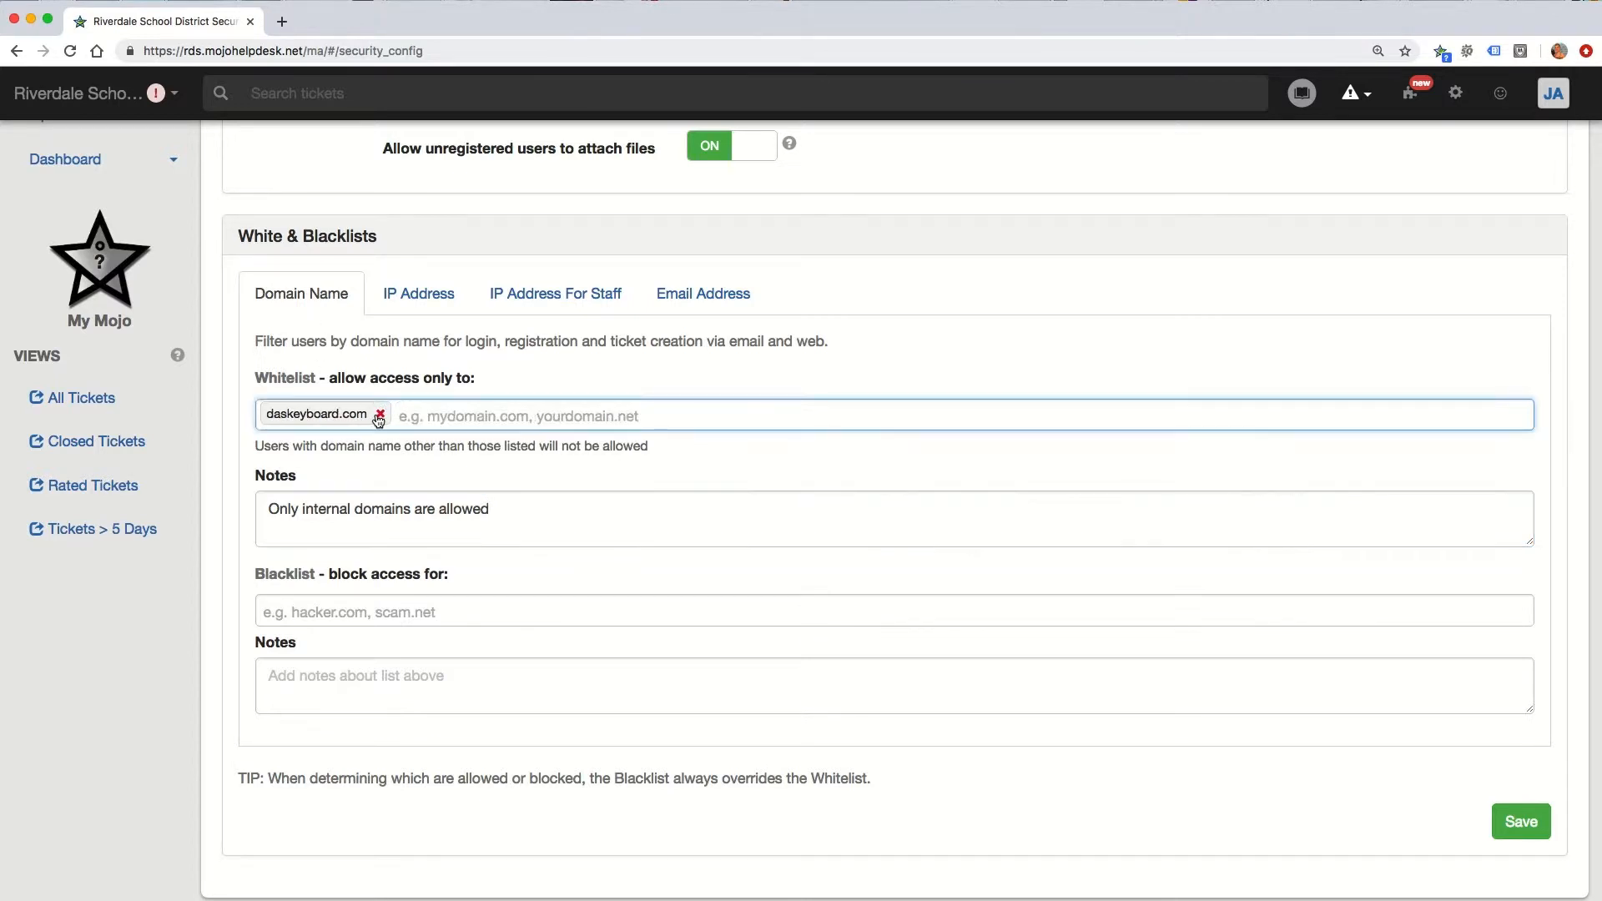
left_click(380, 414)
left_click_drag(519, 493, 240, 491)
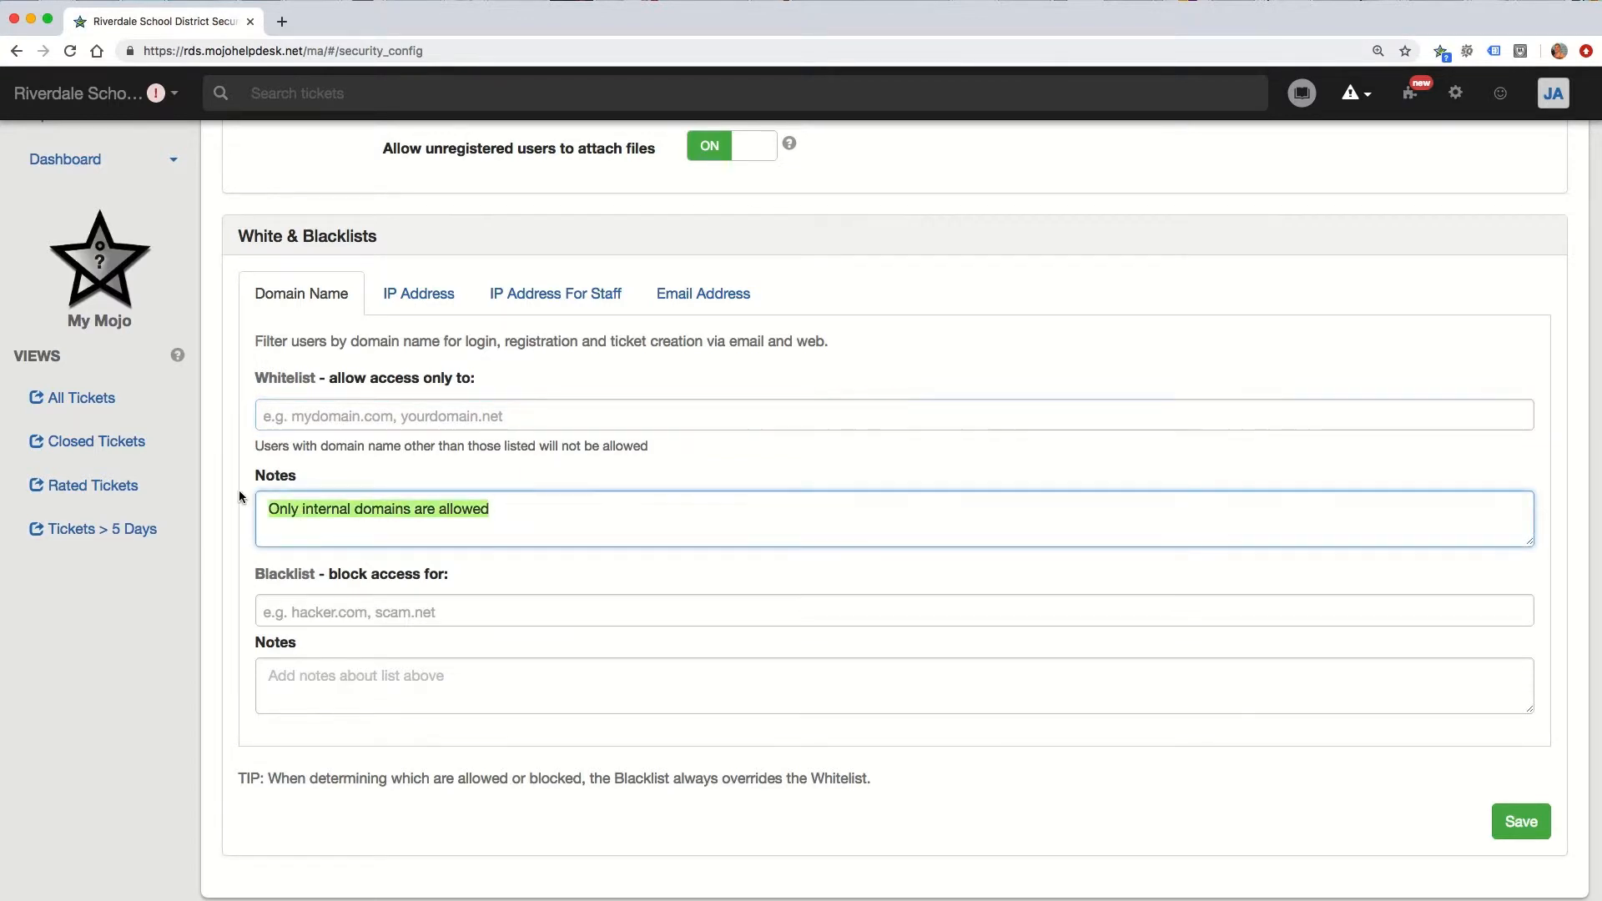
key("BackSpace")
Step: Add gmail.com, hotmail.com and yahoo.com to the domain name blacklist
left_click(296, 613)
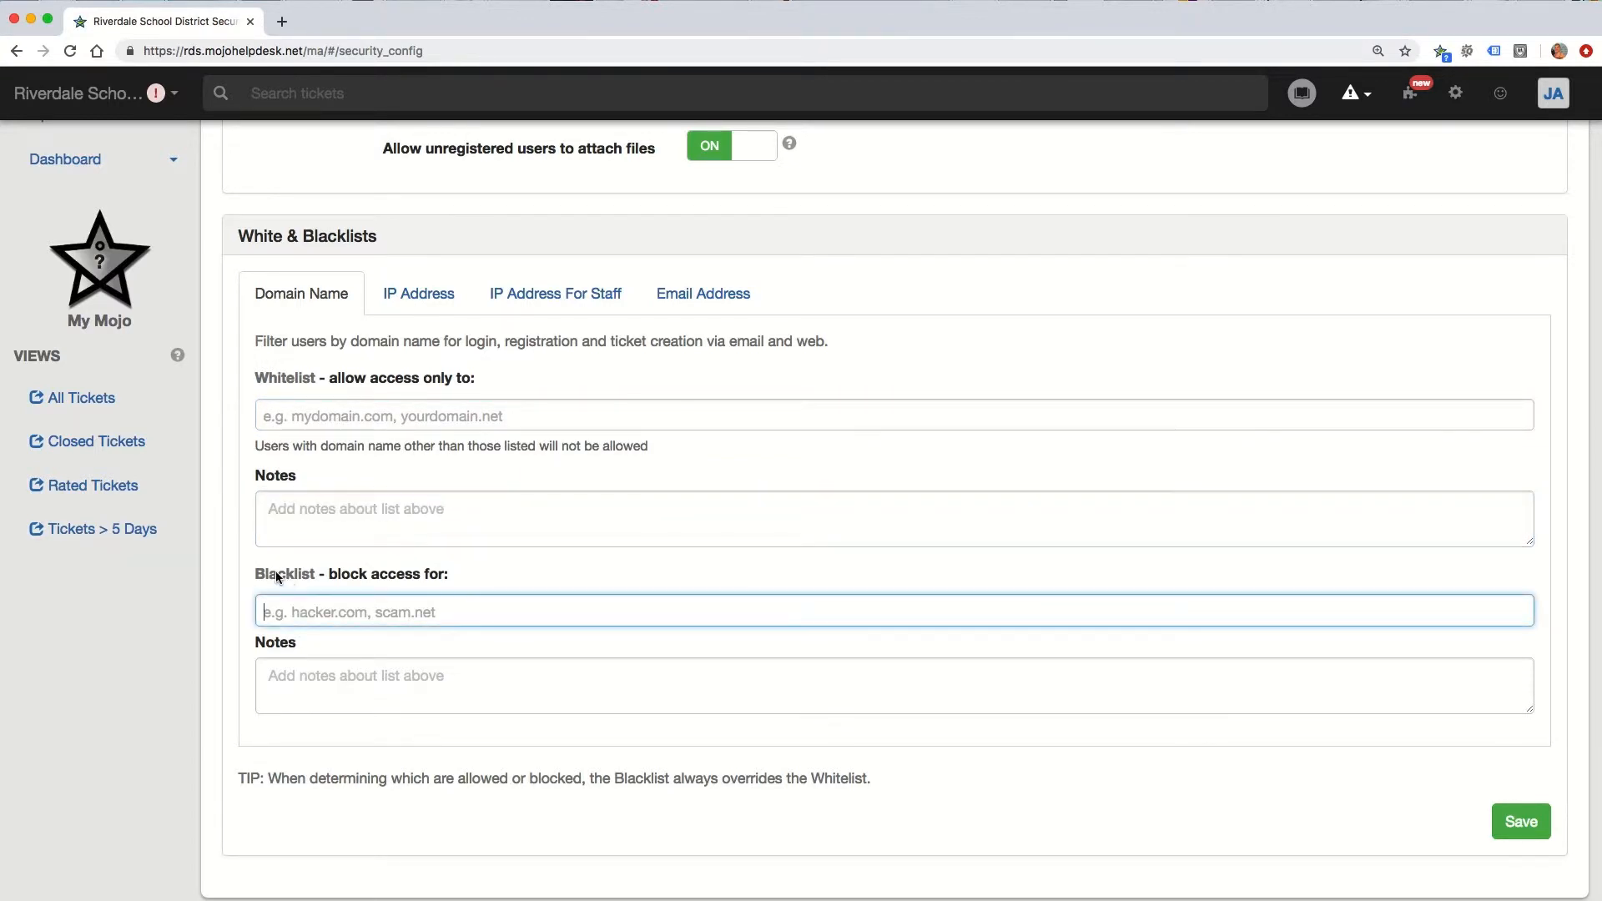
type("gmail.com")
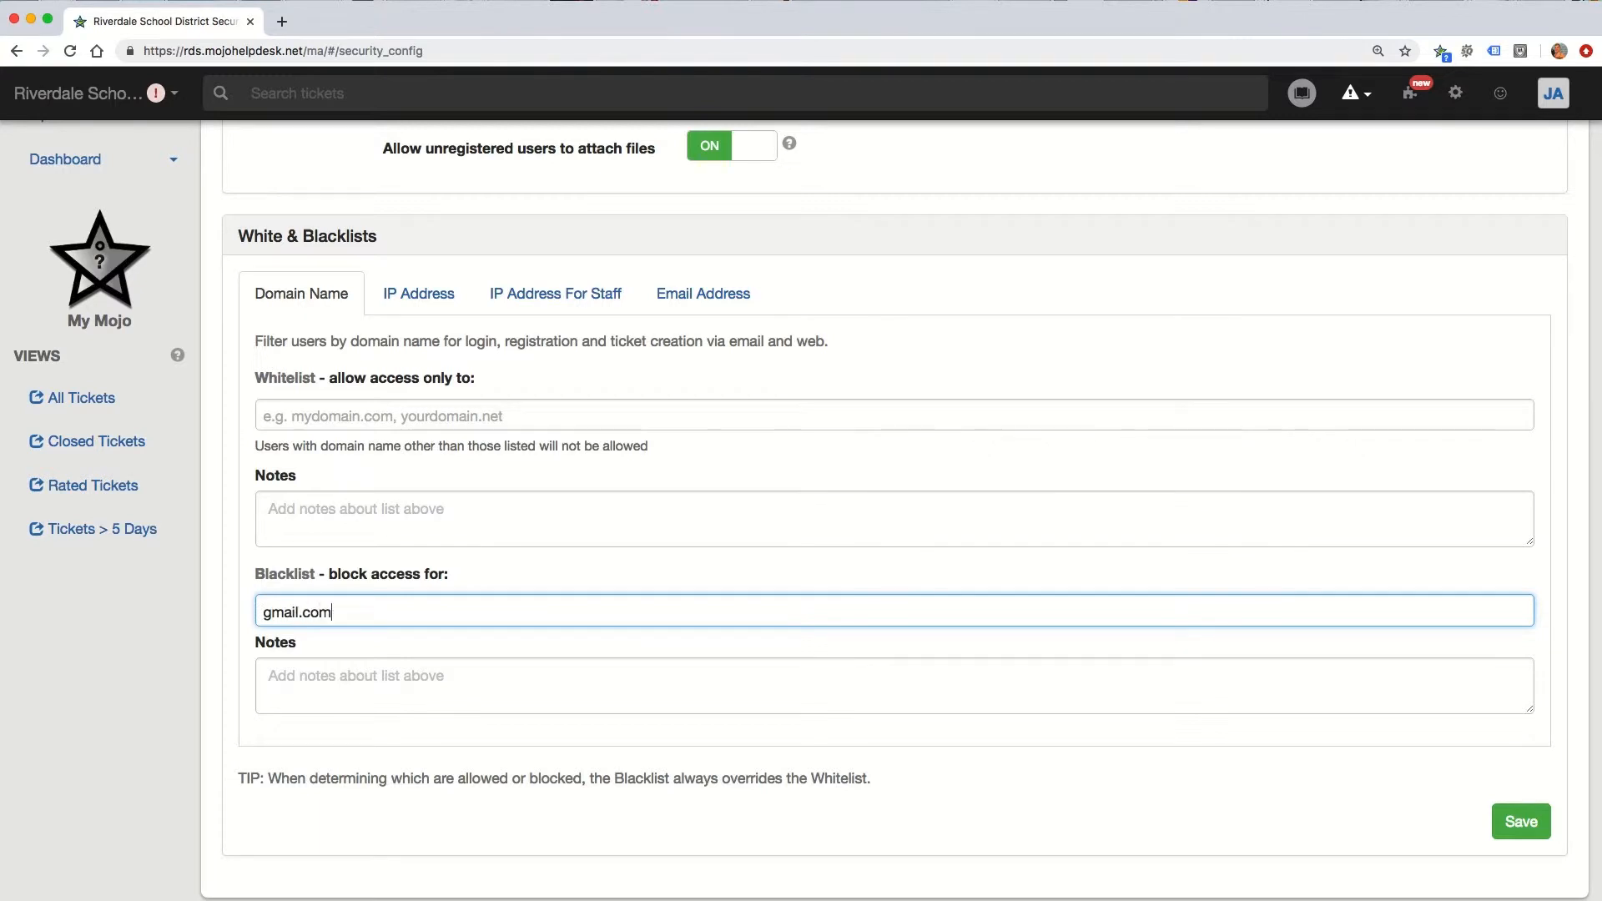
key("Return")
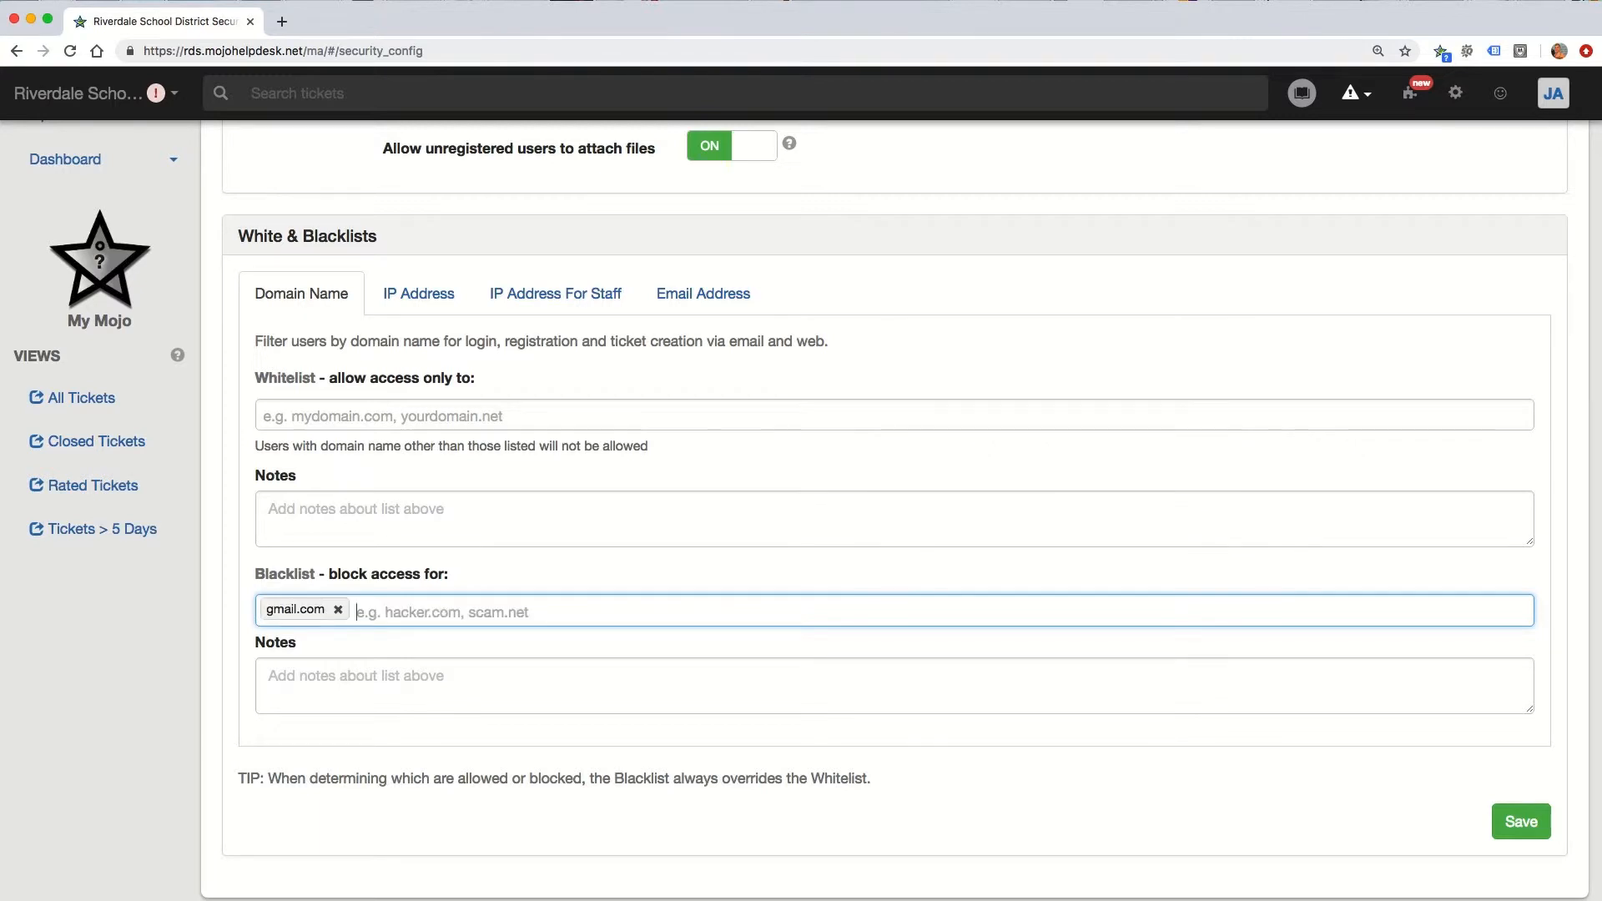
type("hotmail.com")
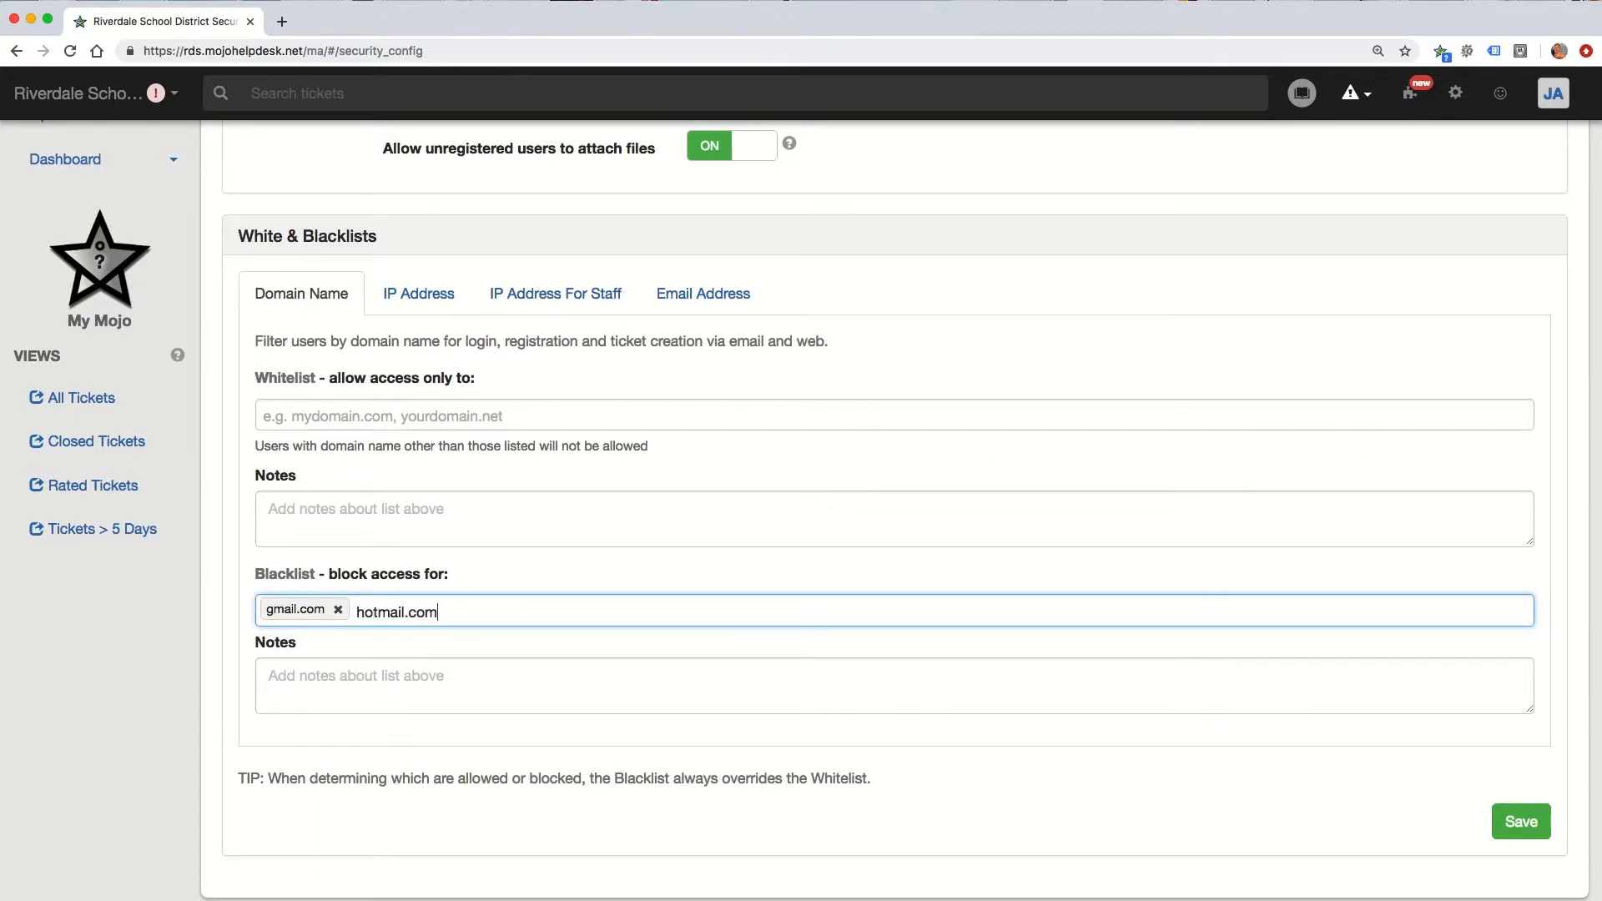
key("Return")
type("y")
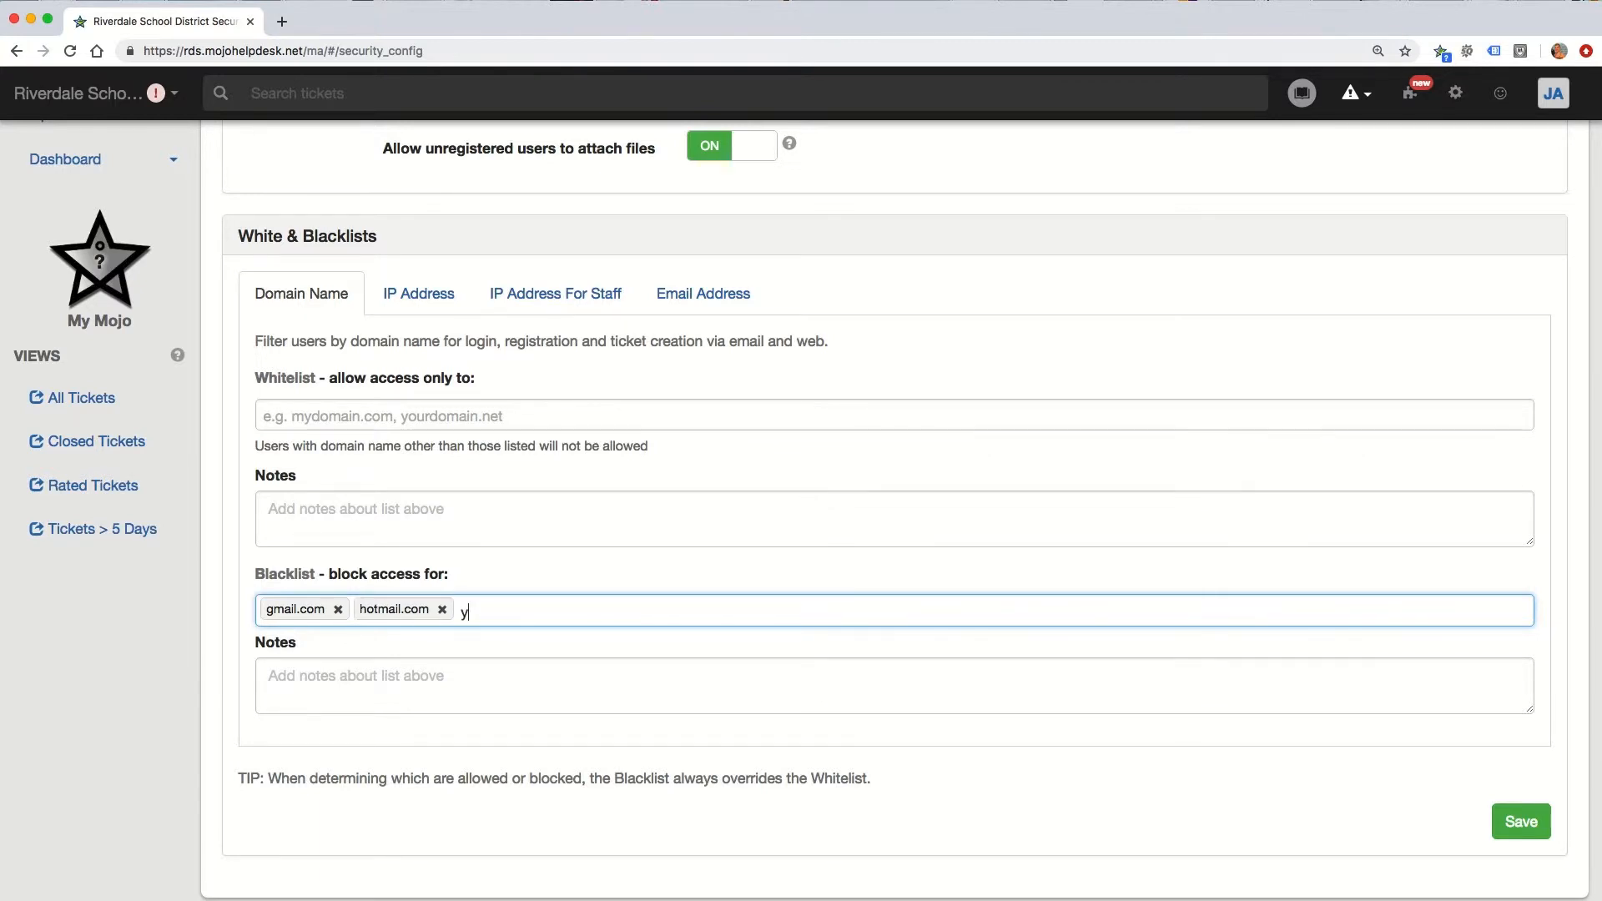
type("ahoo.com")
key("Return")
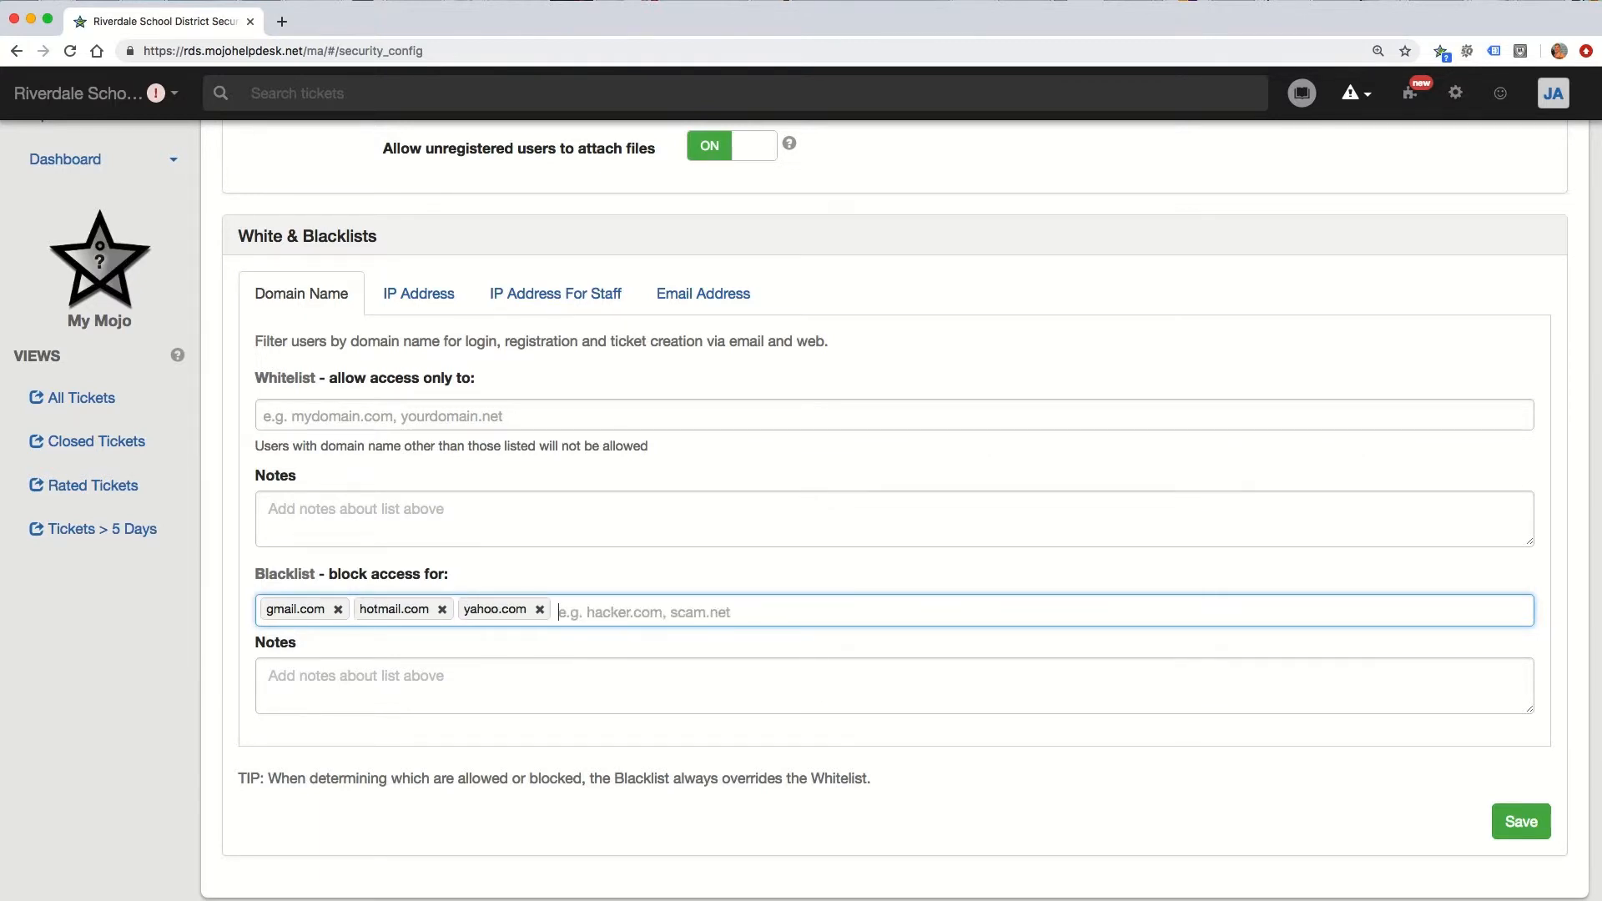
Step: Enter the domain blacklist note "No personal email domains allowed to submit tickets."
left_click(493, 684)
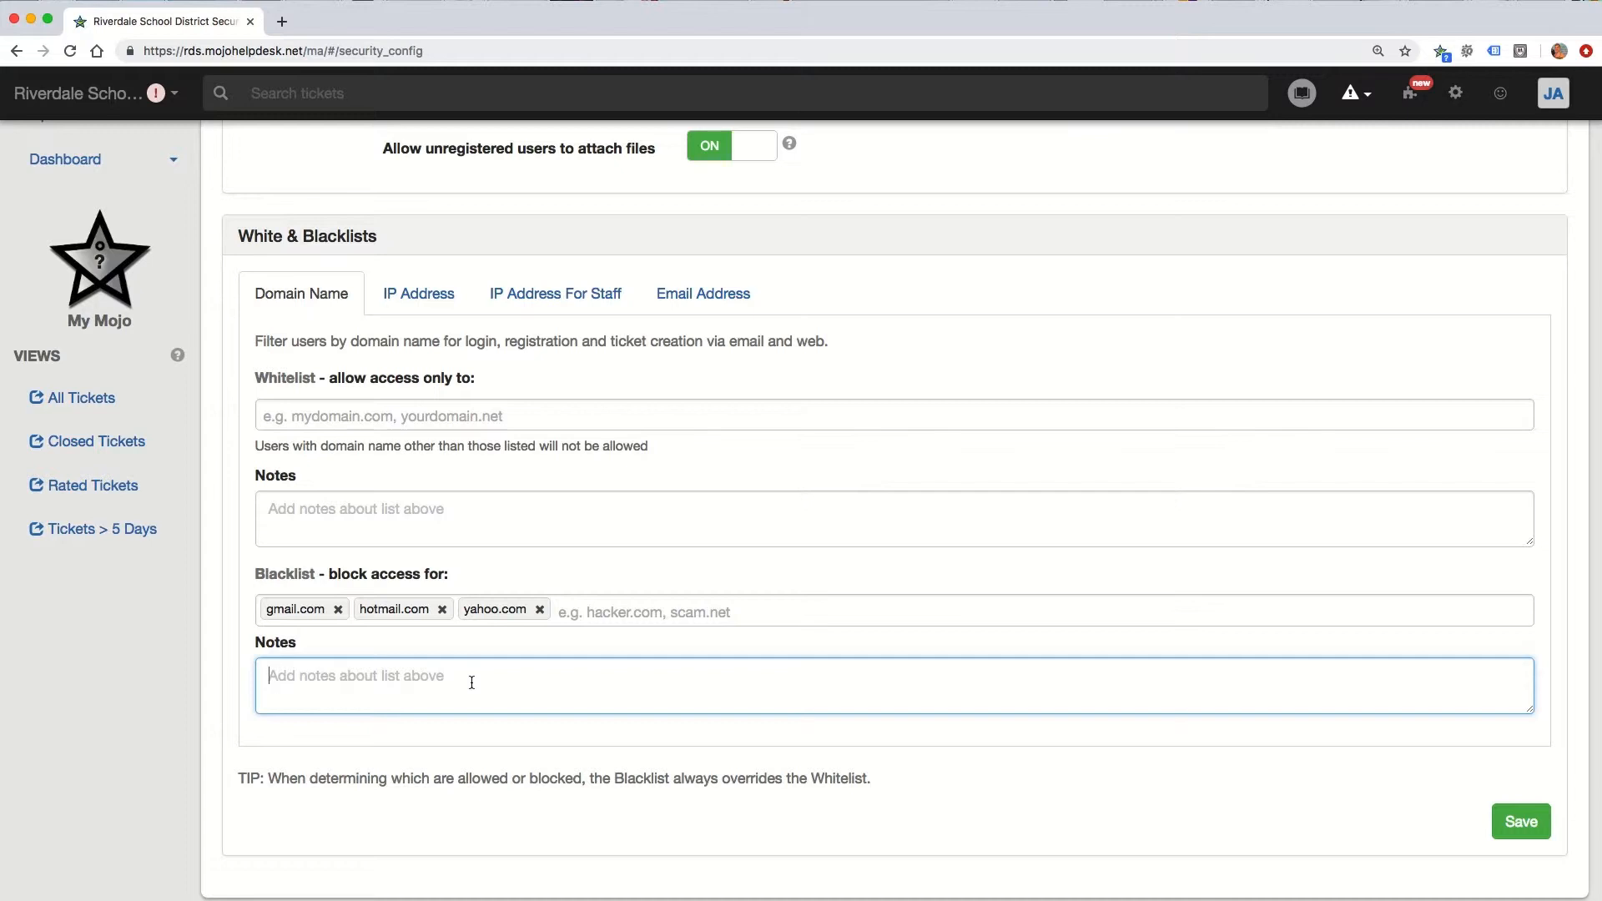
type("No personal d")
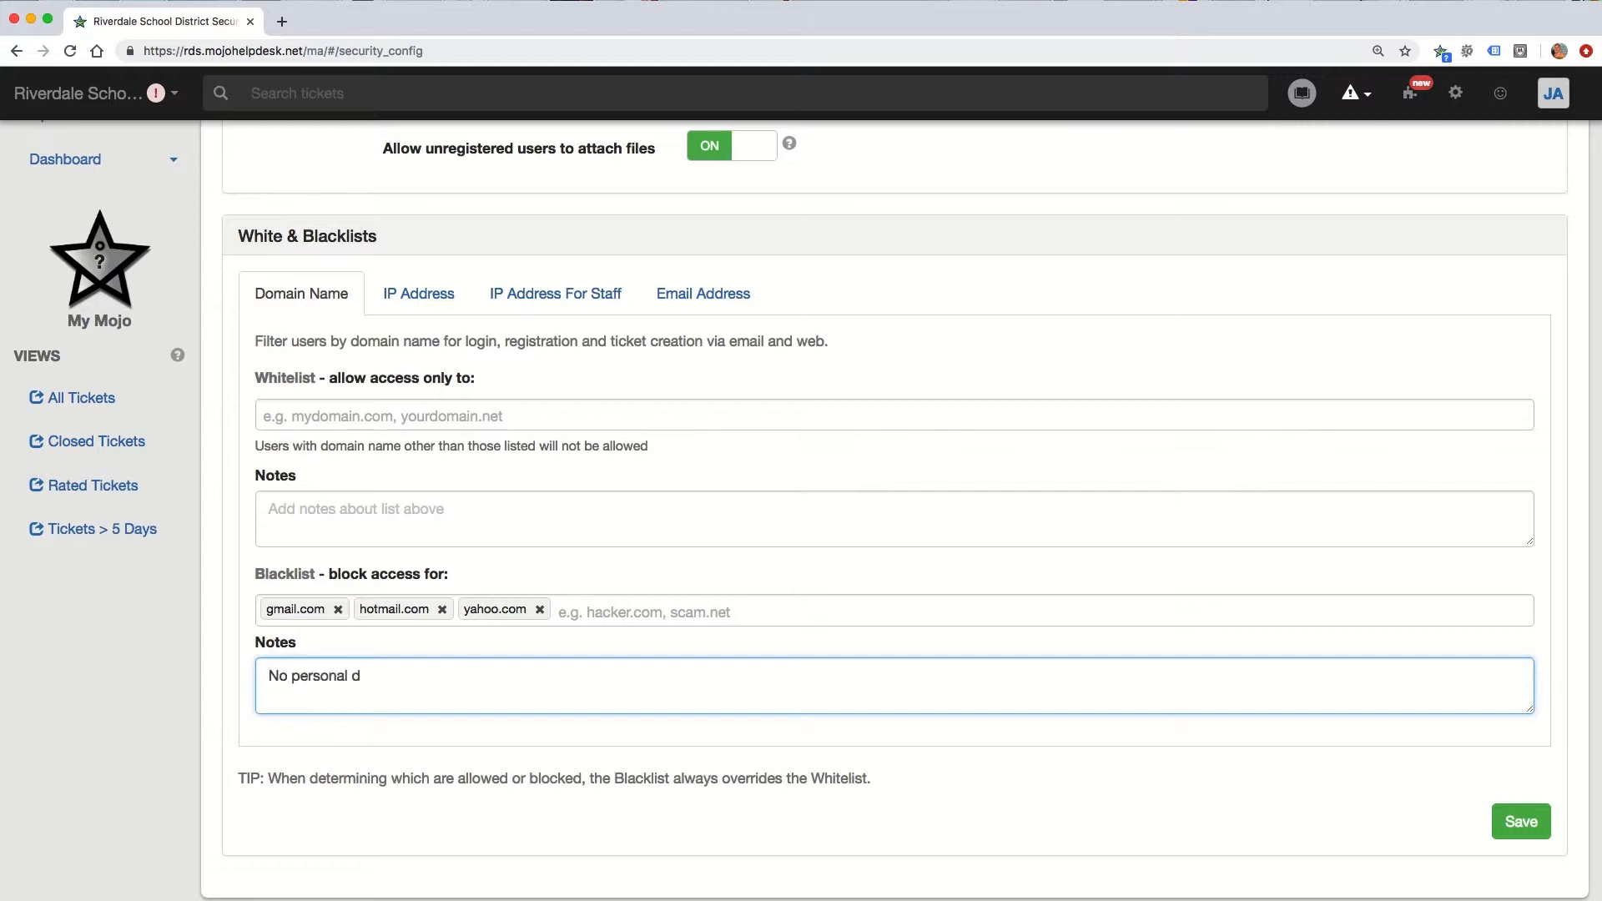
key("BackSpace")
type("email domains allowed to submit tickets.")
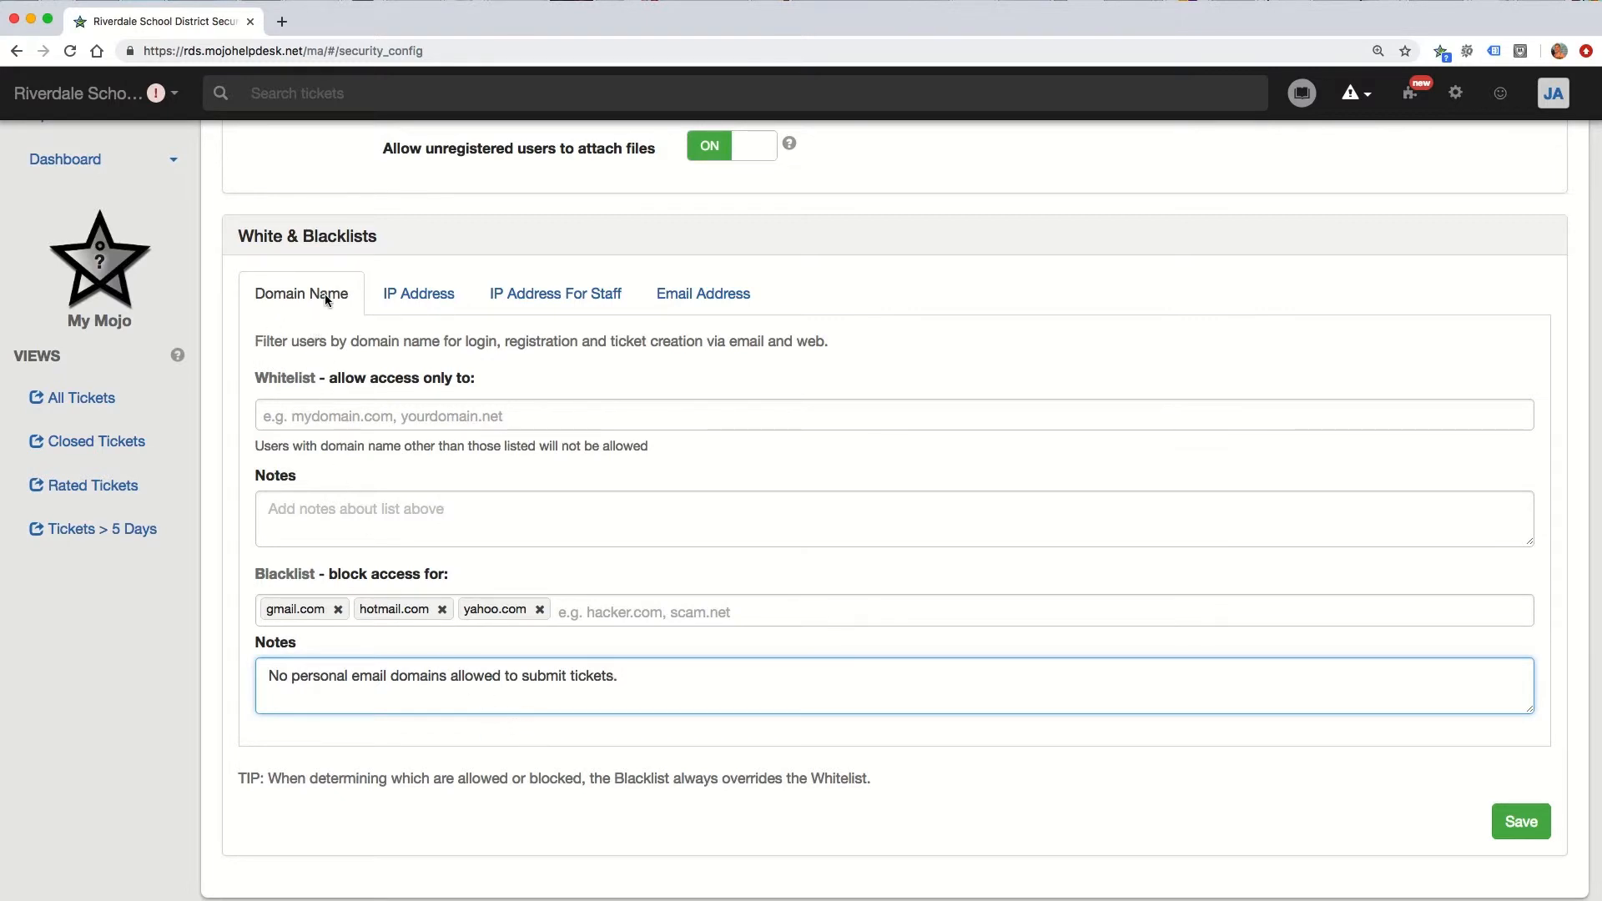
Step: Add the IP range 55.44.2.1/32 to the user IP address whitelist
left_click(399, 301)
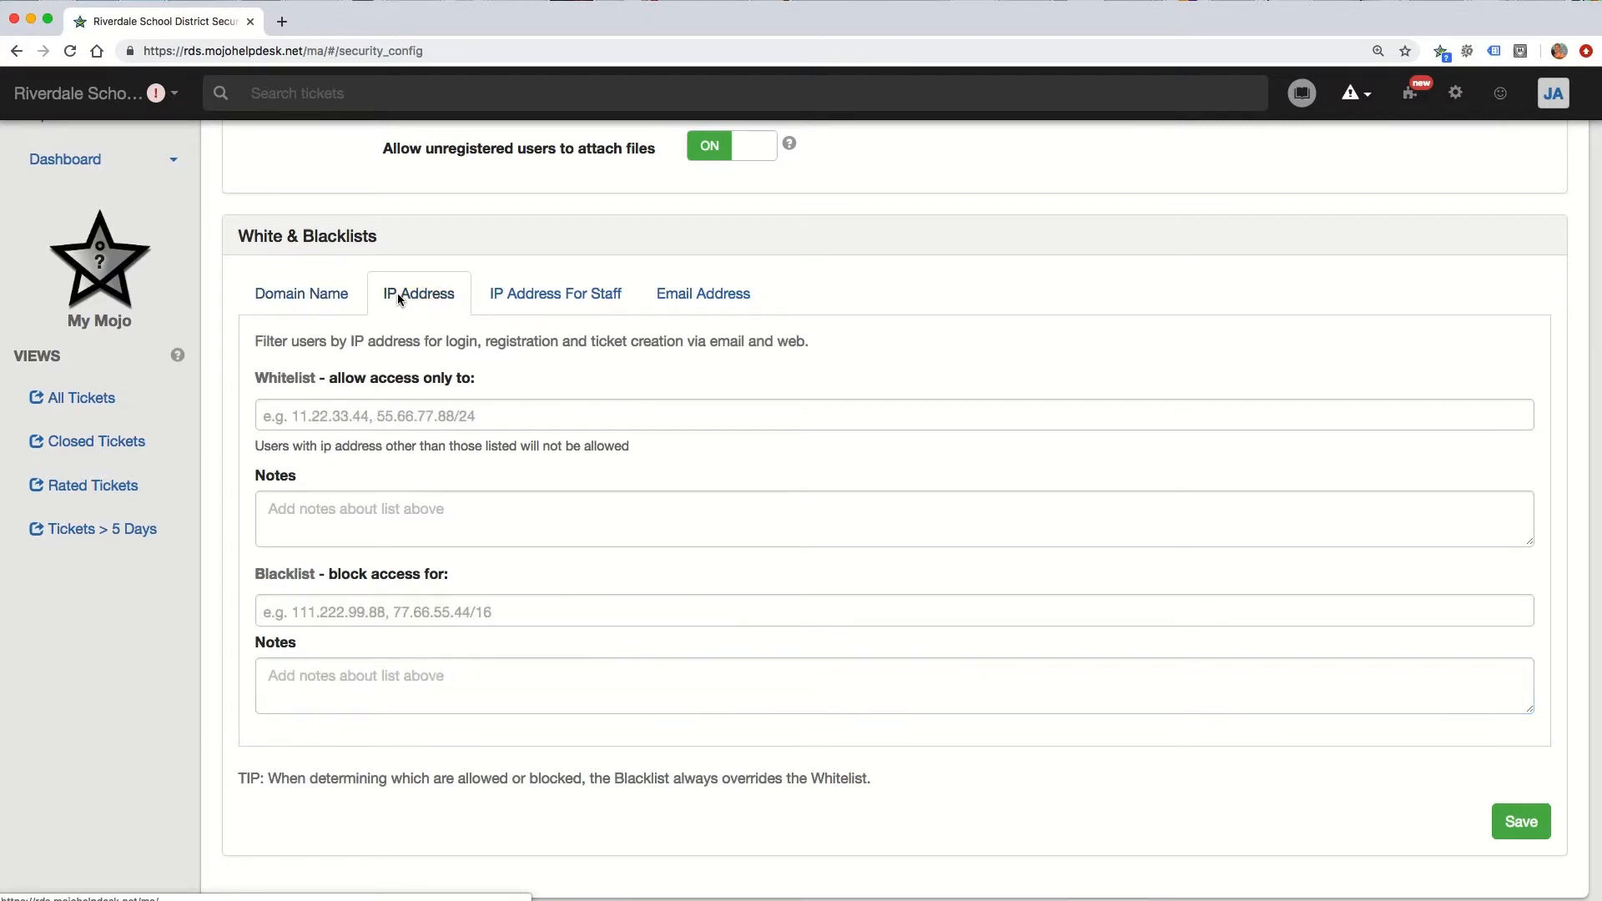
left_click(305, 414)
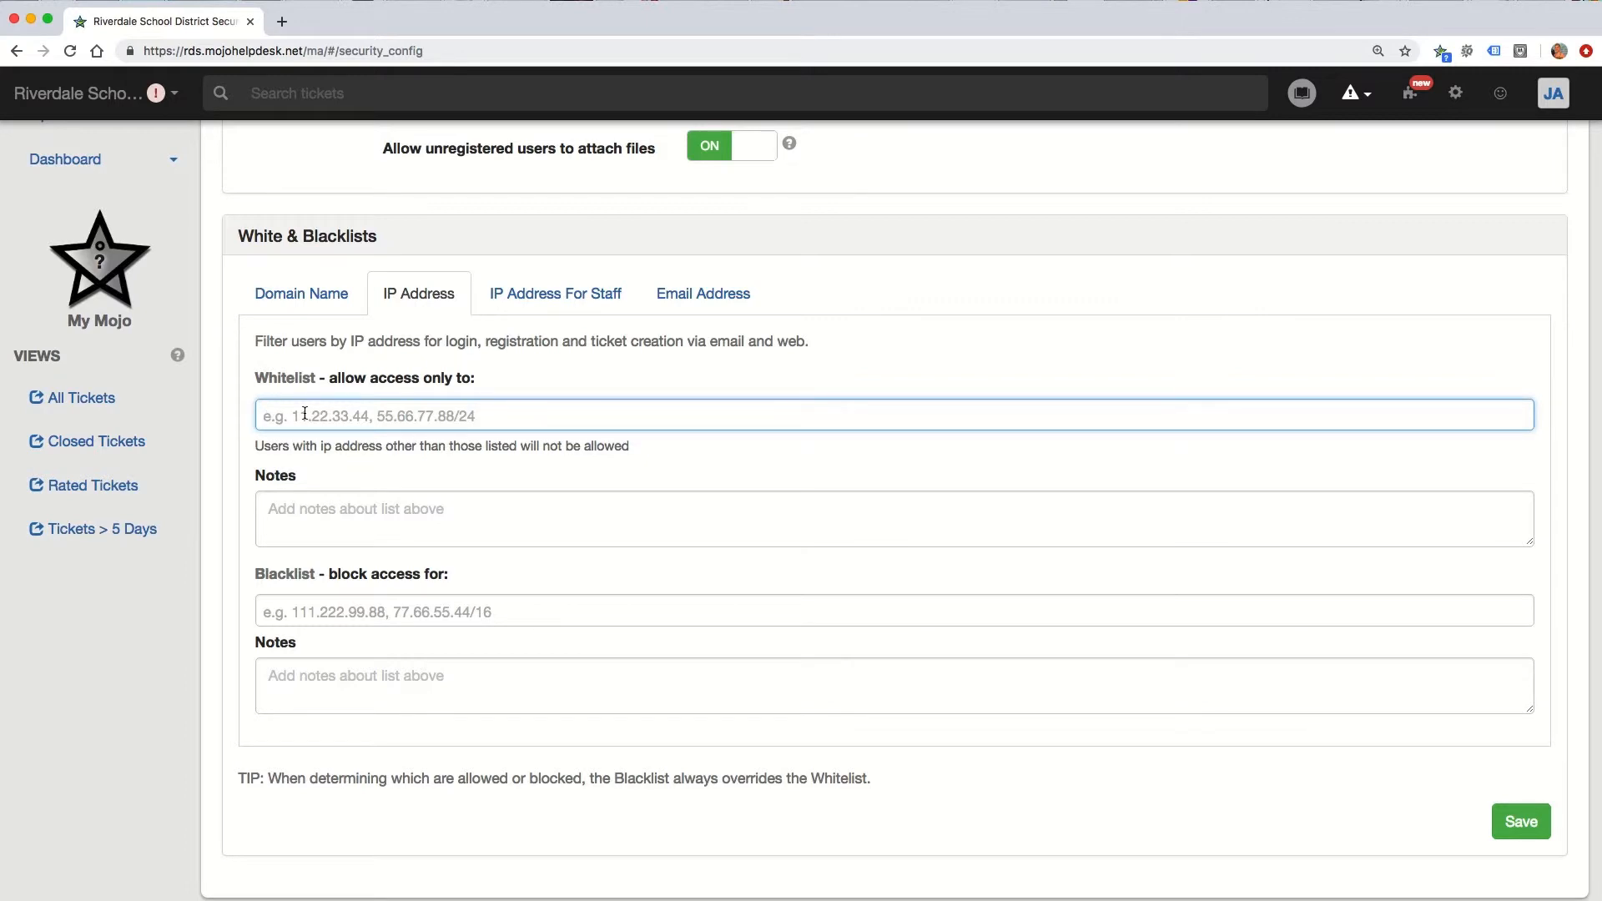
type("55.44.2.1/32")
key("Return")
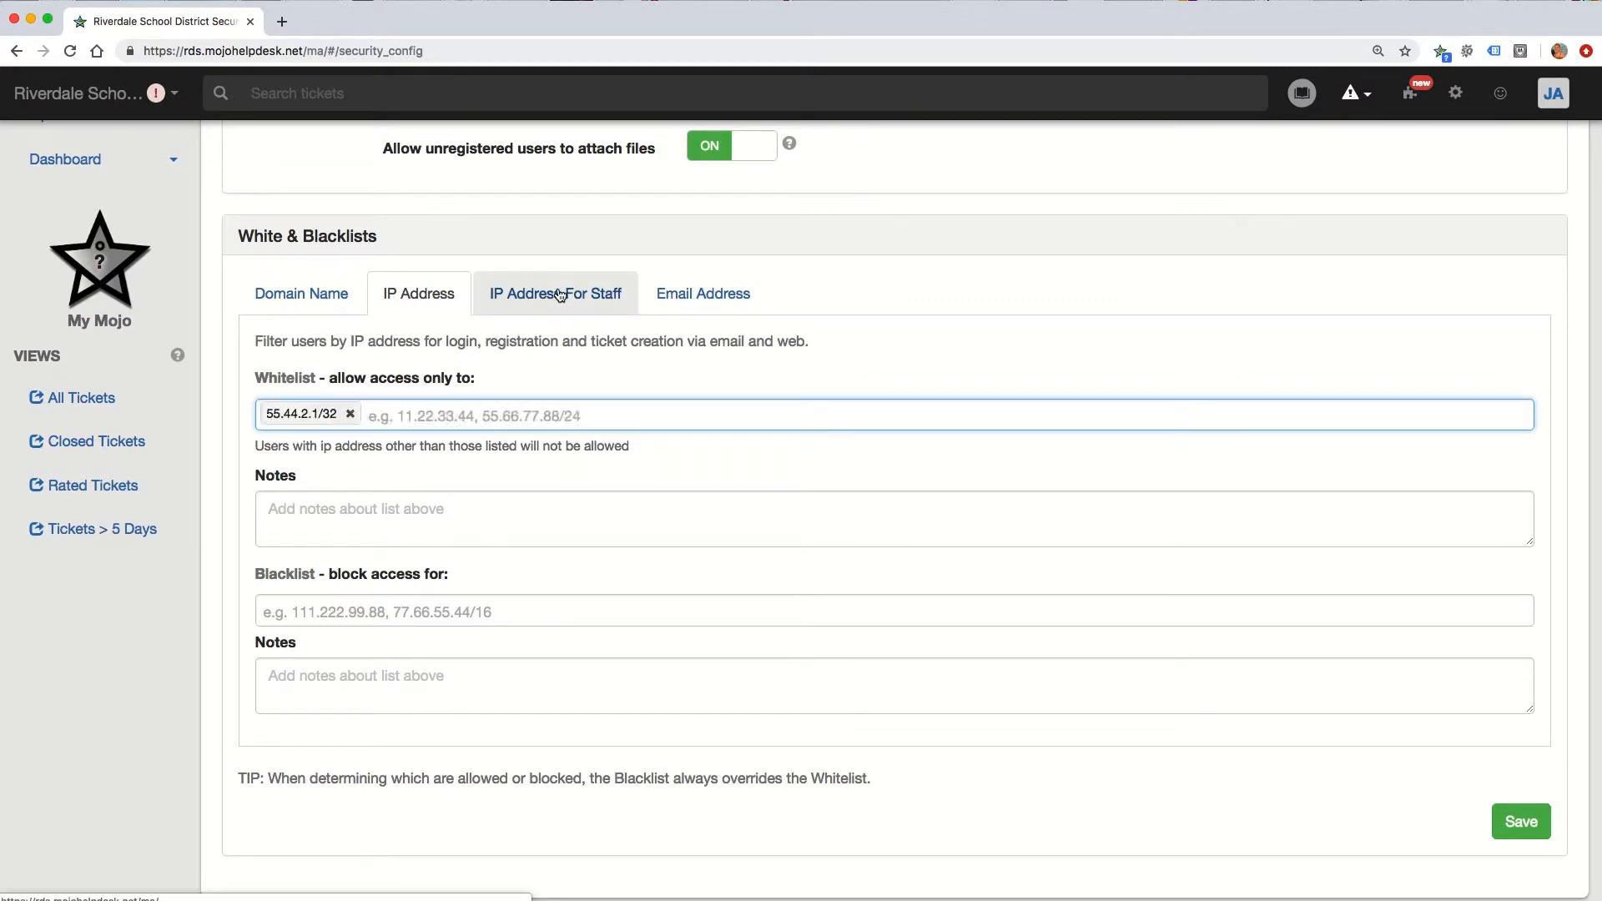
Step: Whitelist staff IP addresses 11.22.4.3 and 55.22.1.3 with the note "Only the office in Austin and Germany are allowed to access the helpdesk."
left_click(559, 296)
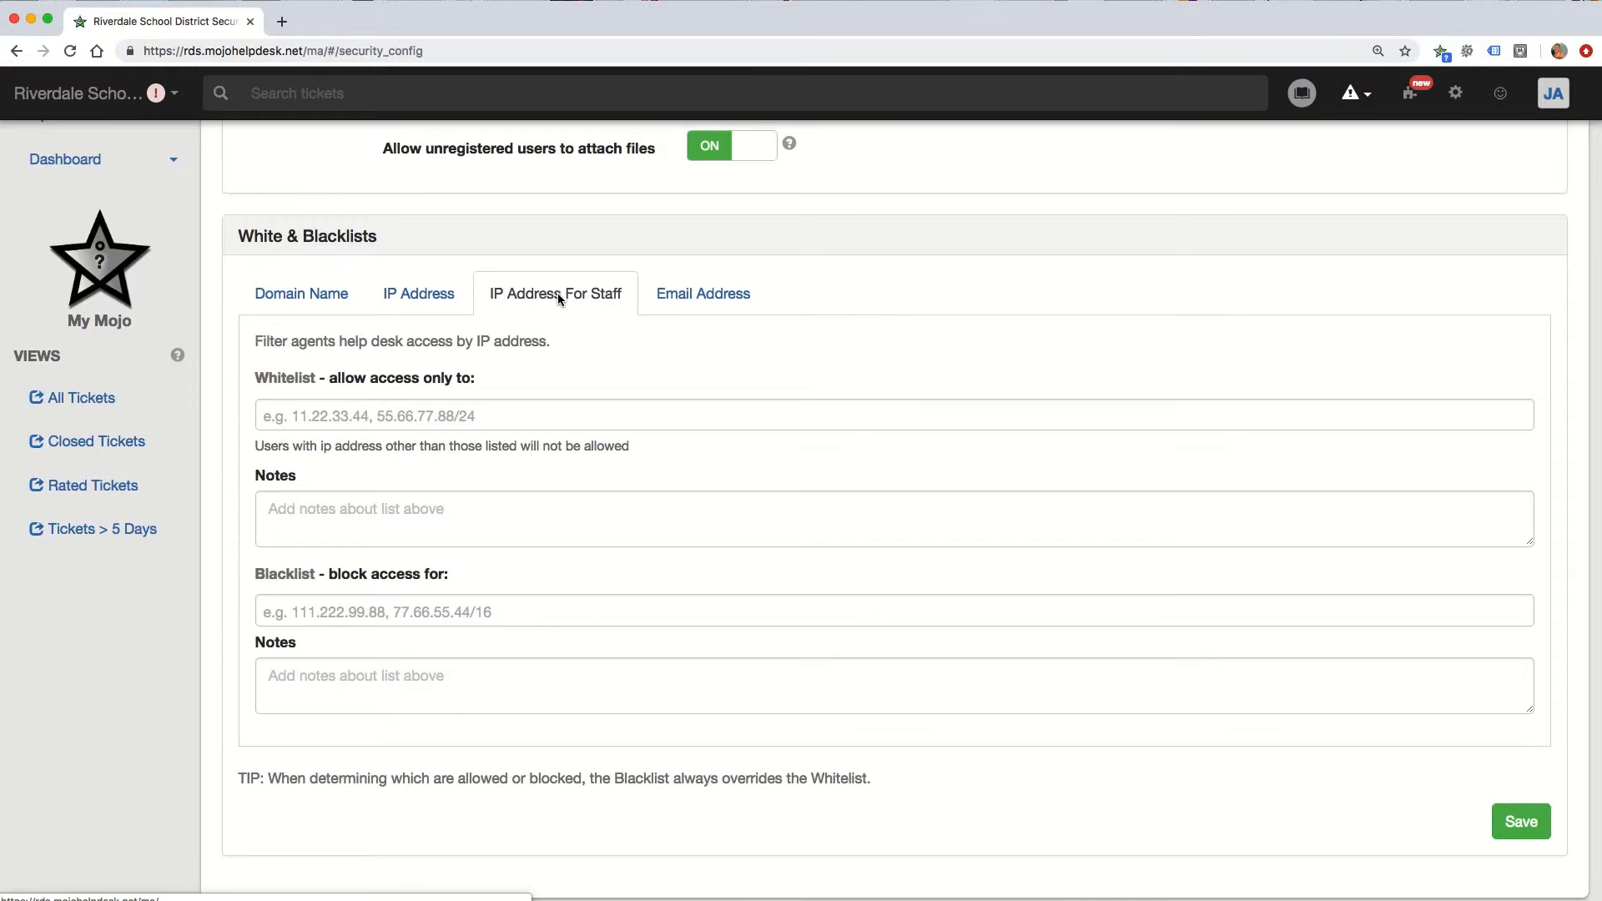
left_click(489, 410)
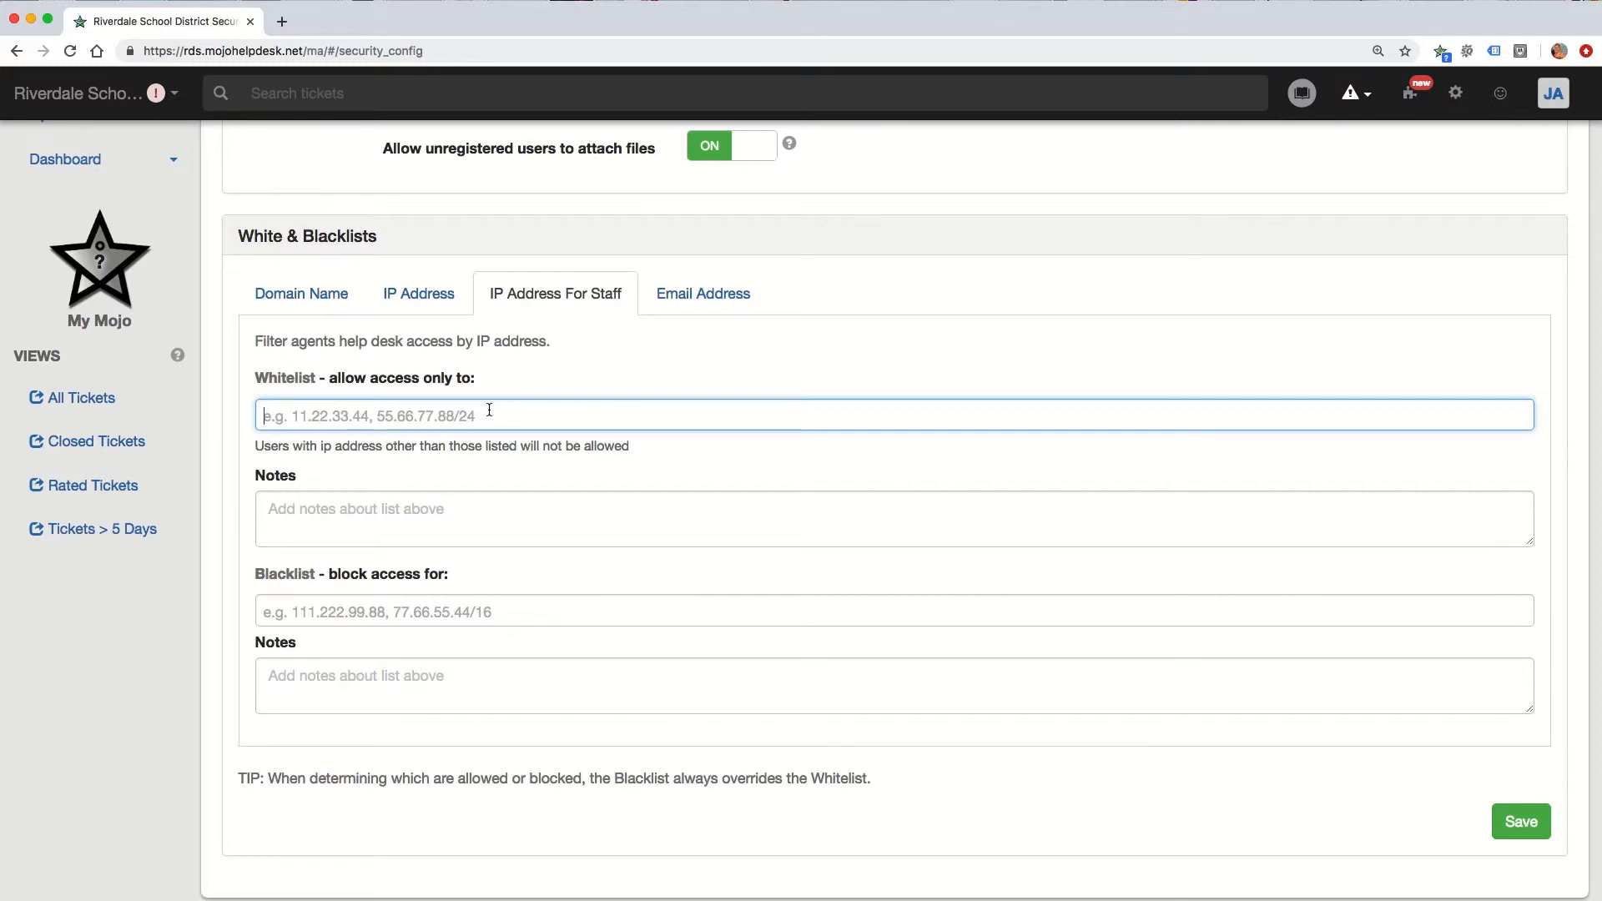
type("11.")
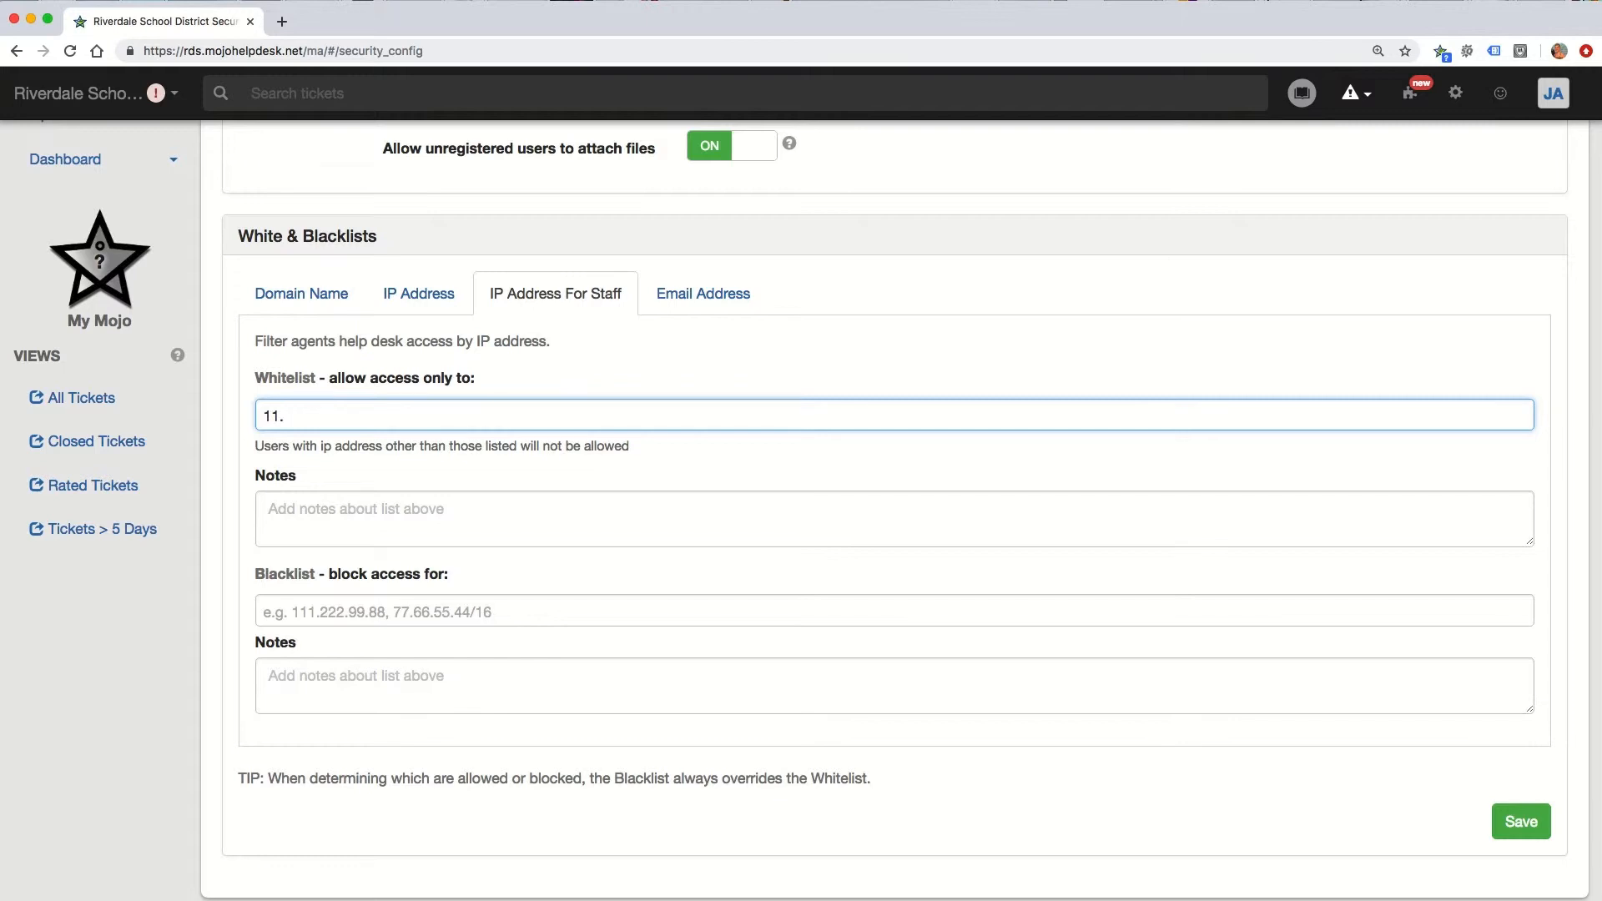
type("22.4.3")
key("Return")
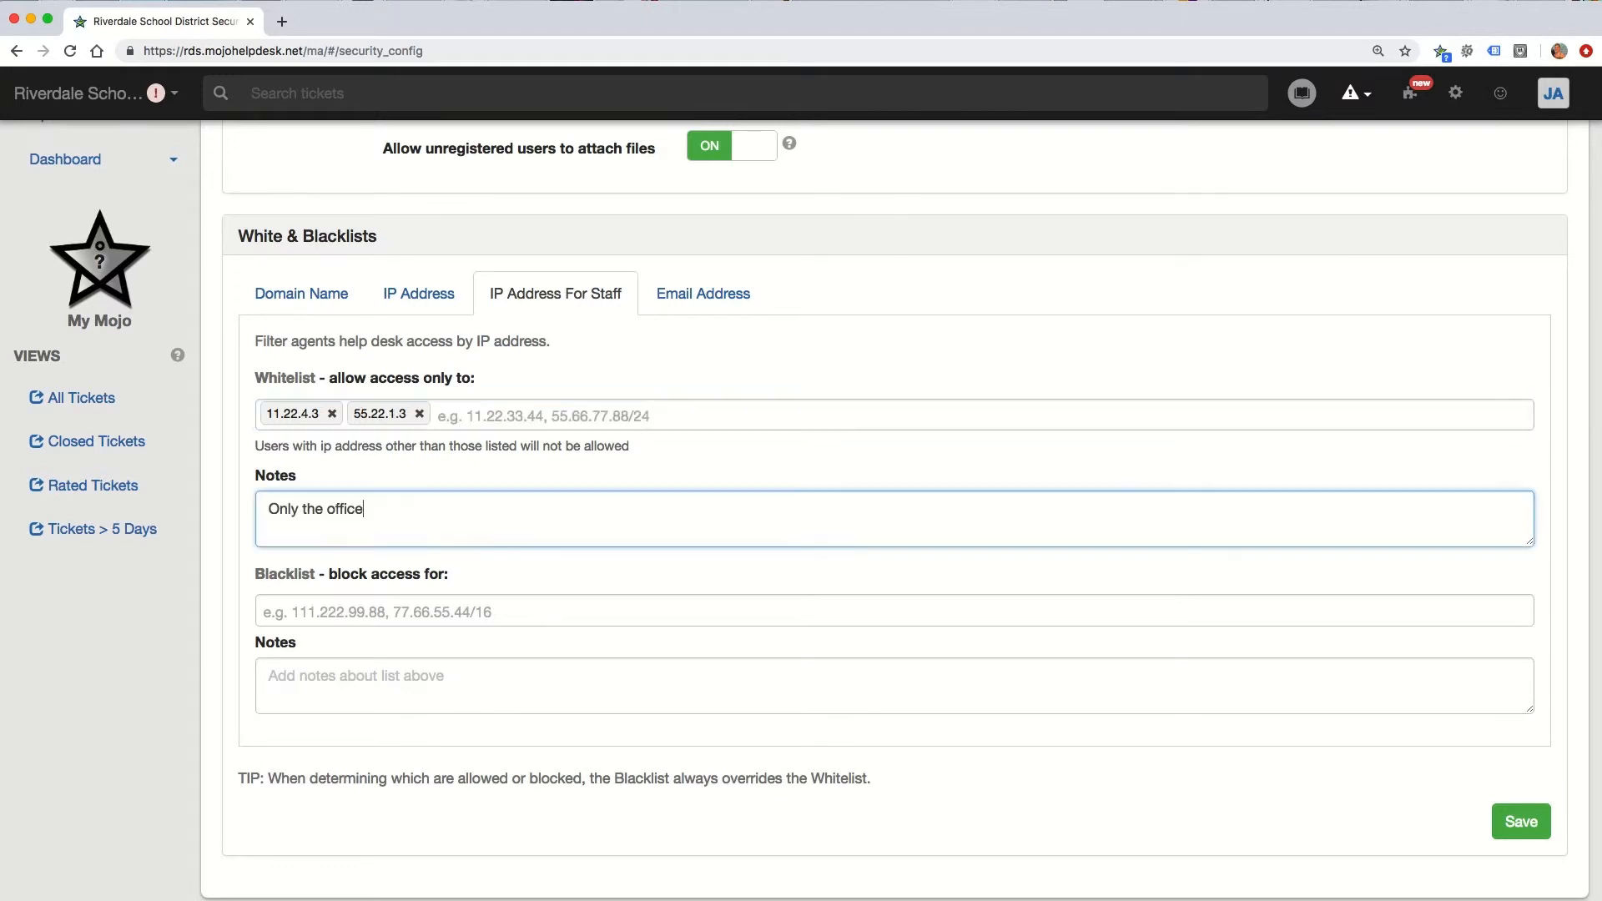
type("in Austin and Germany are allowed to access the helpdesk.")
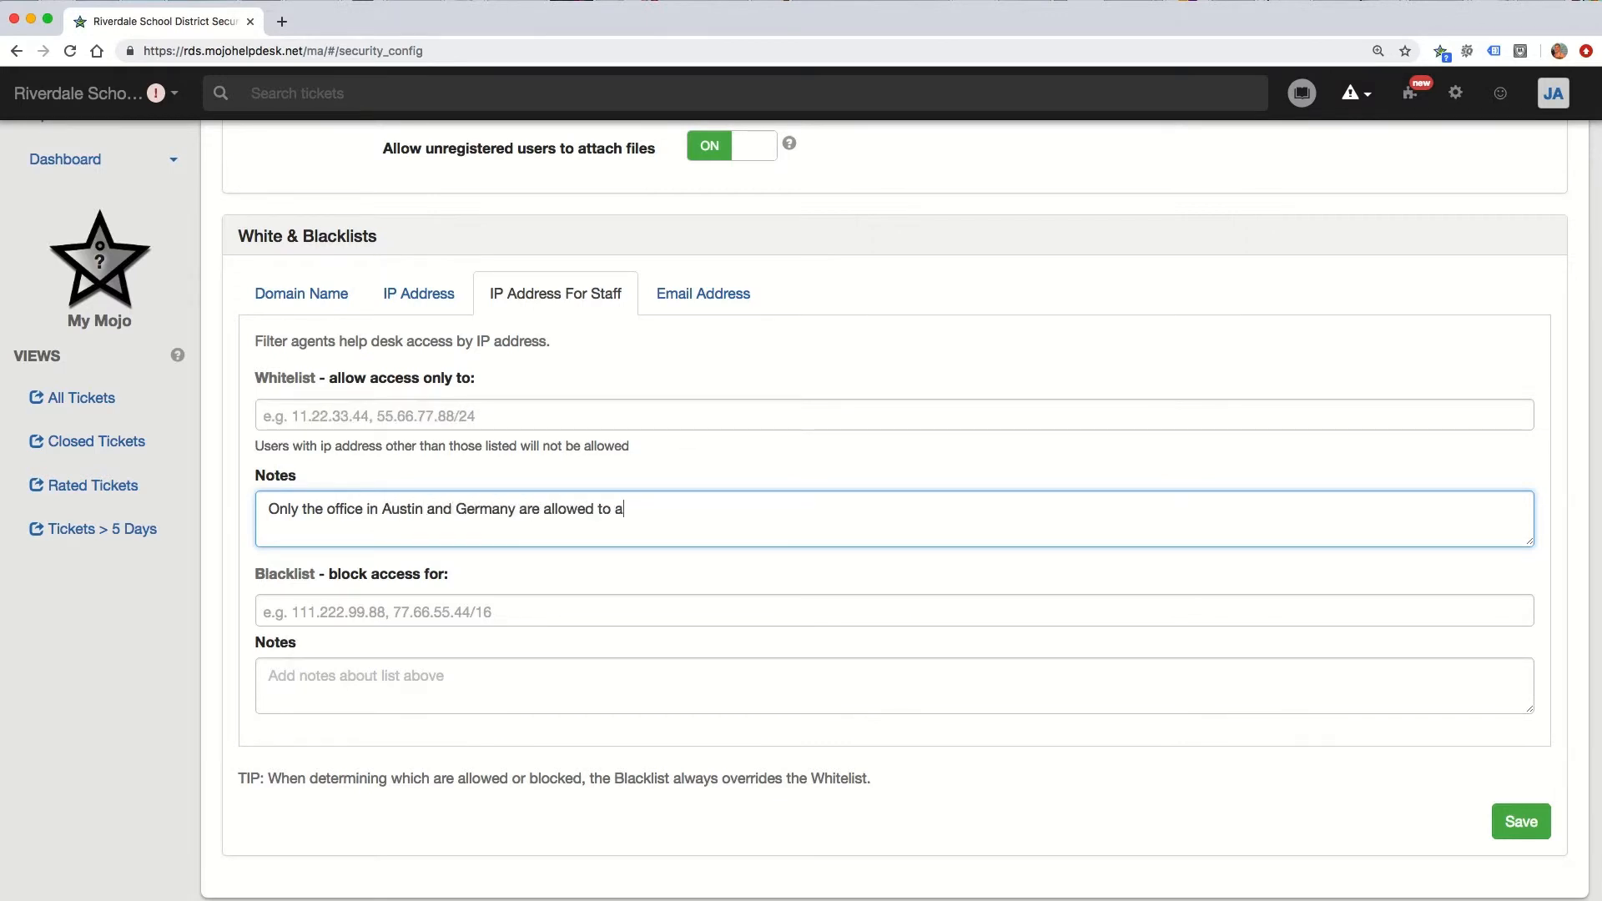
Step: Bring up the email address filter and place the cursor in its blacklist entry
left_click(710, 292)
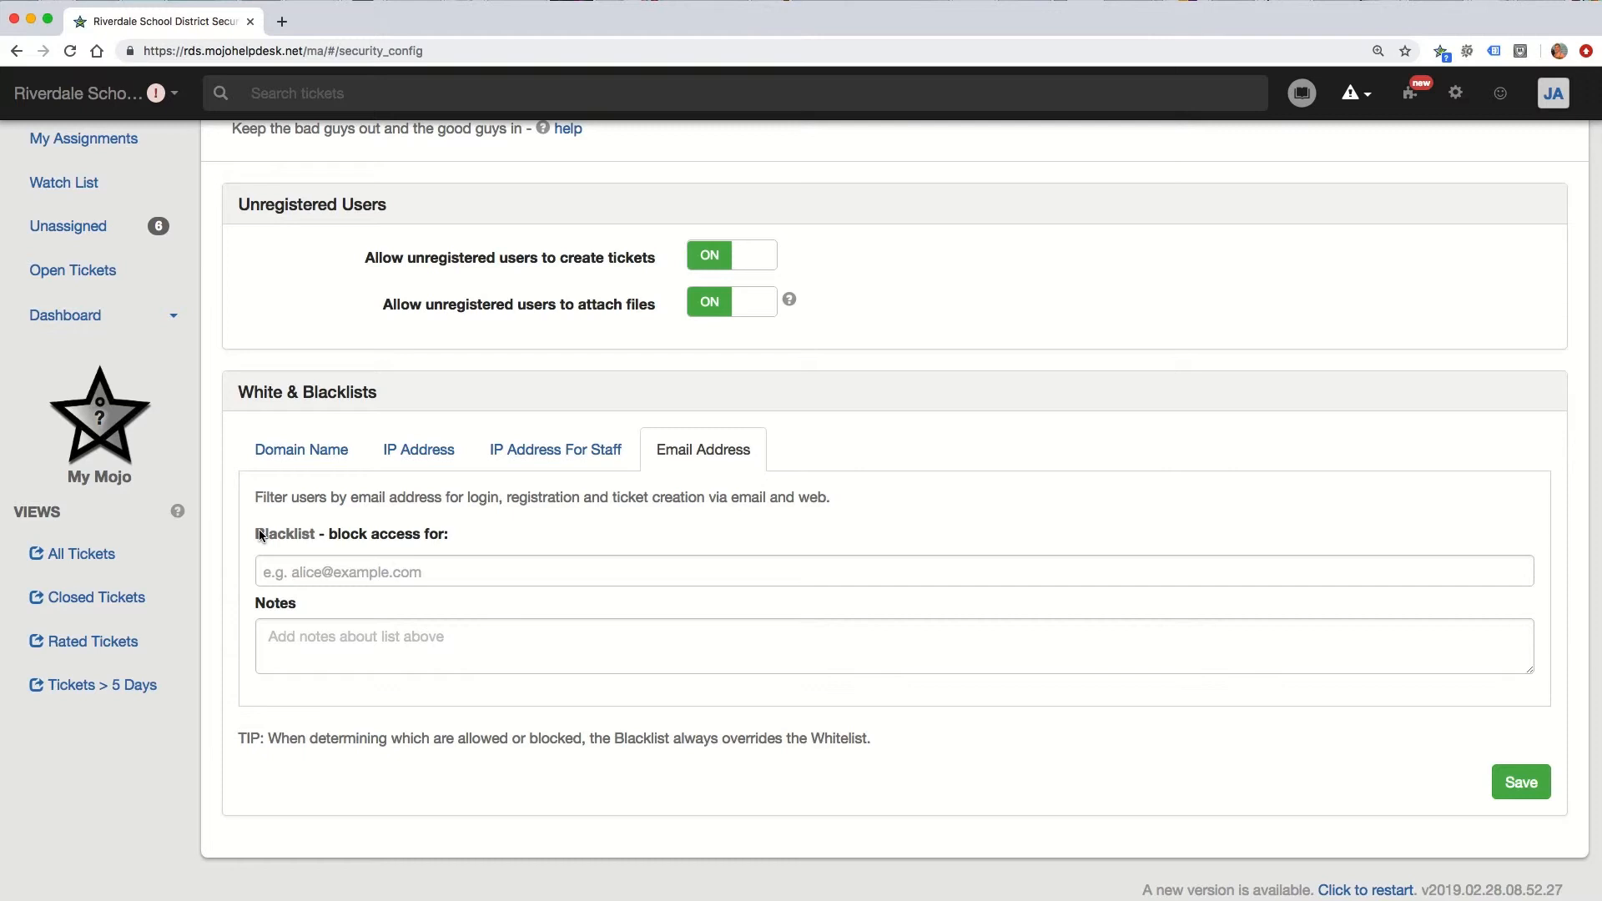
left_click(266, 572)
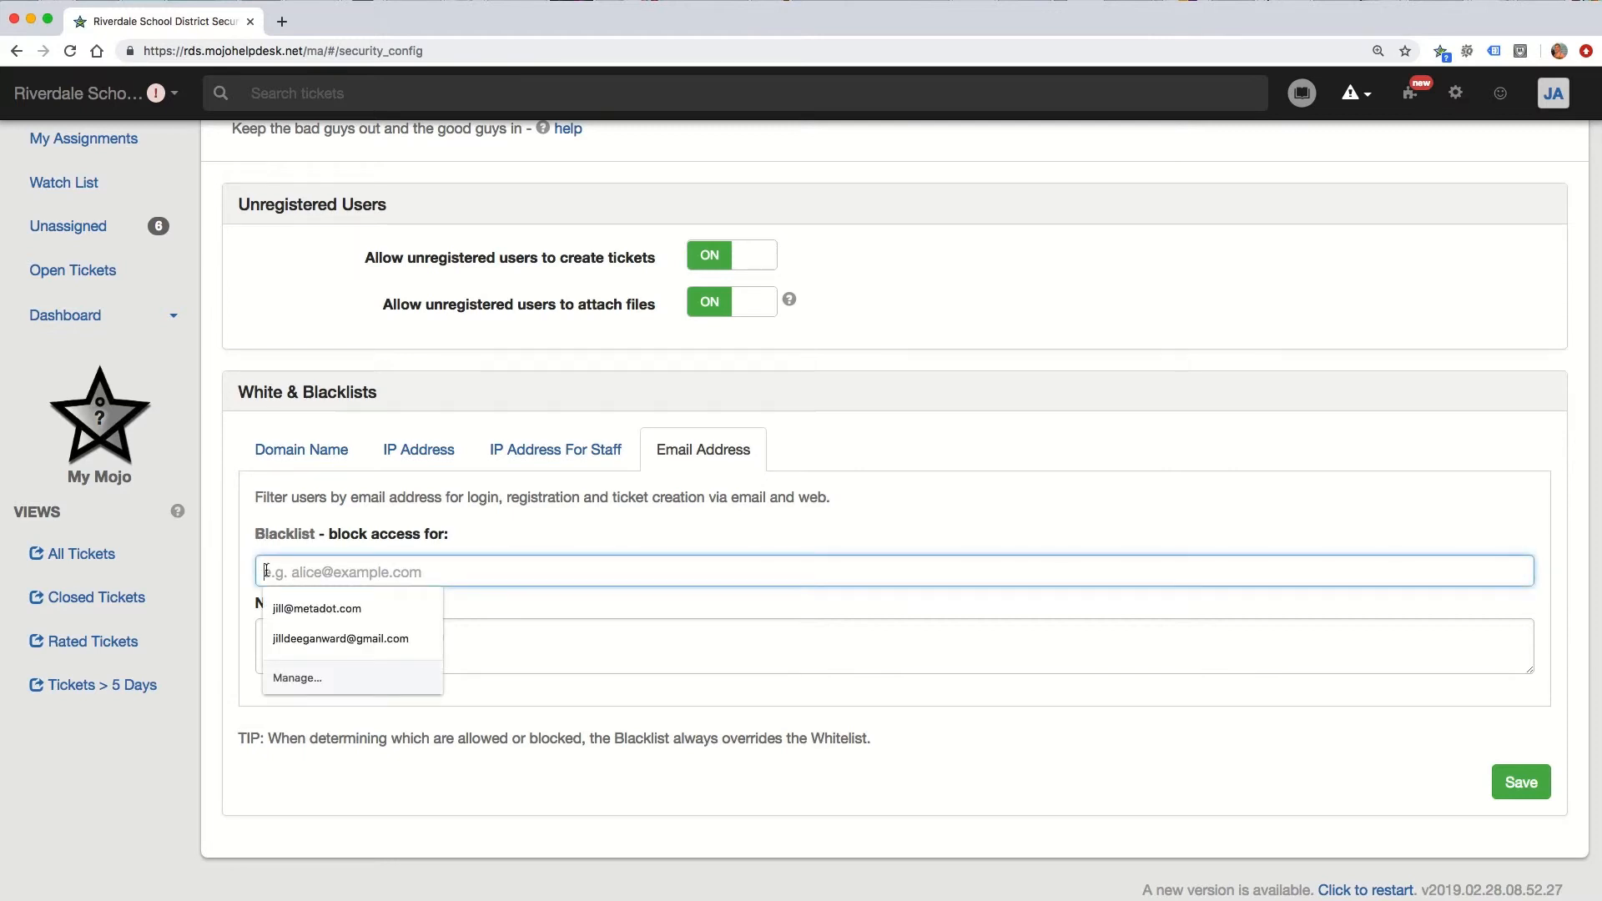
left_click(591, 571)
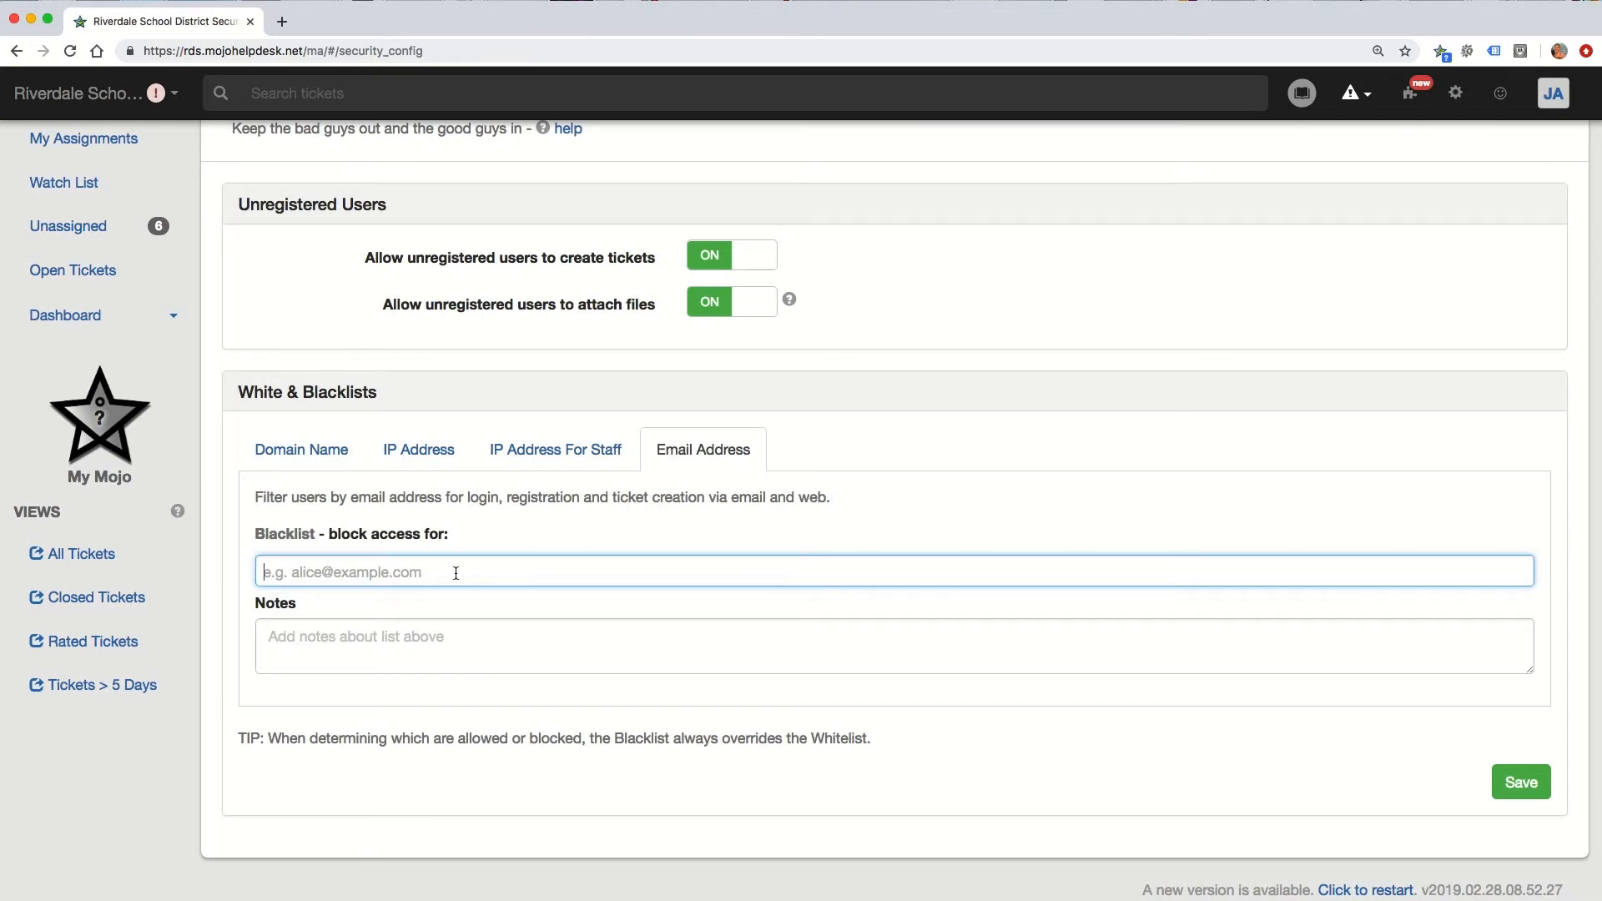
Step: Review the Domain Name, IP Address and IP Address For Staff filters, and open the Security Configuration help article
left_click(324, 455)
left_click(403, 450)
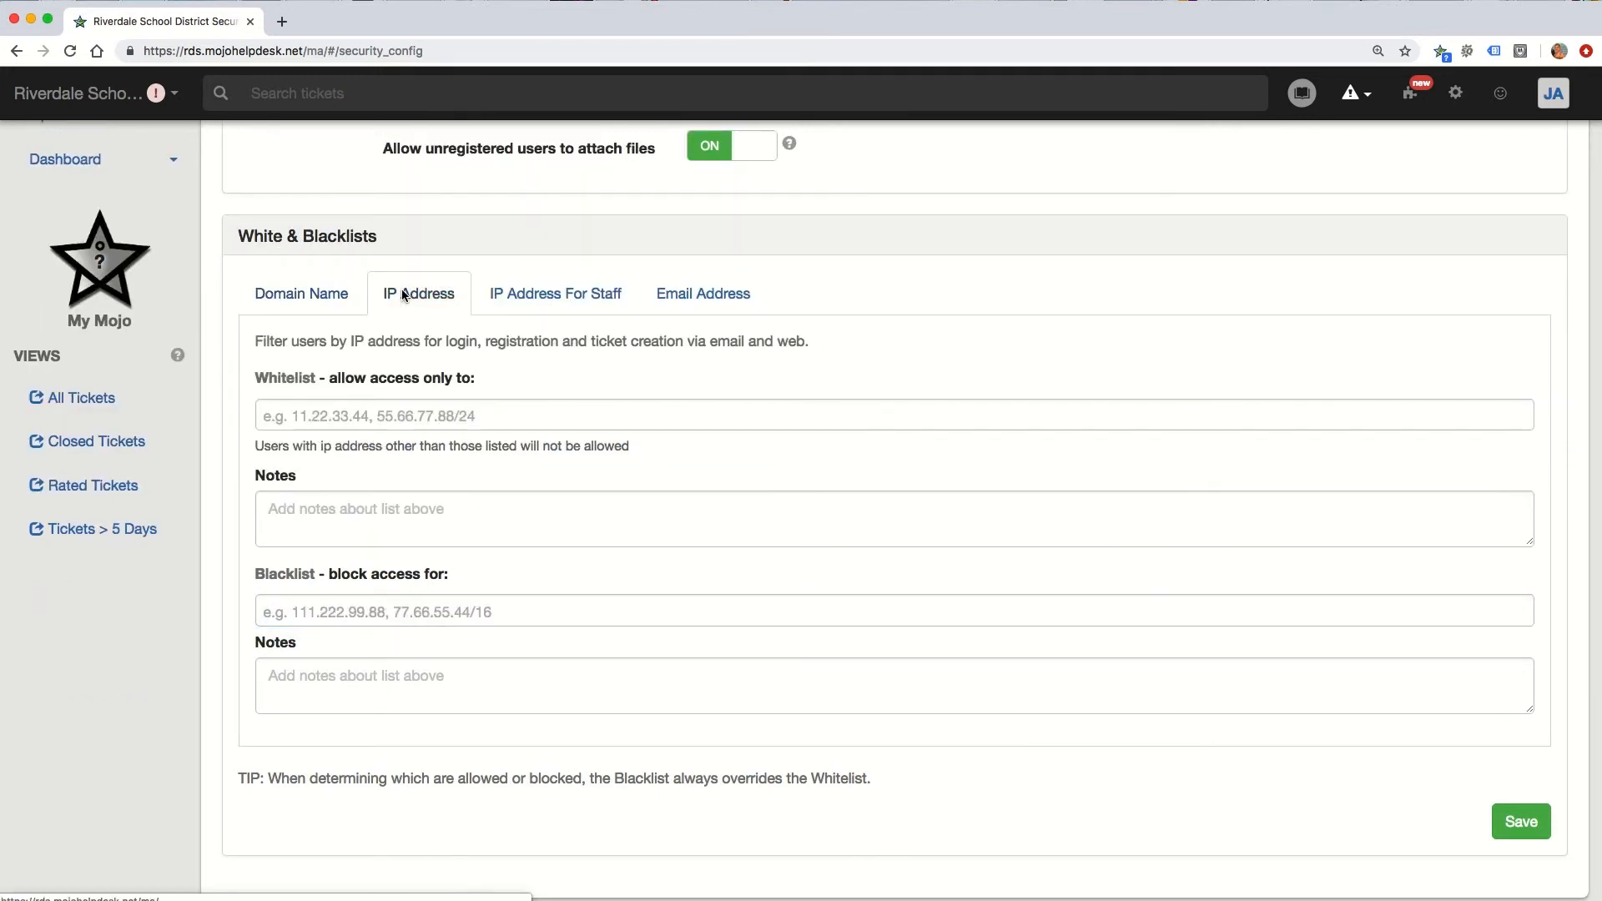
left_click(522, 300)
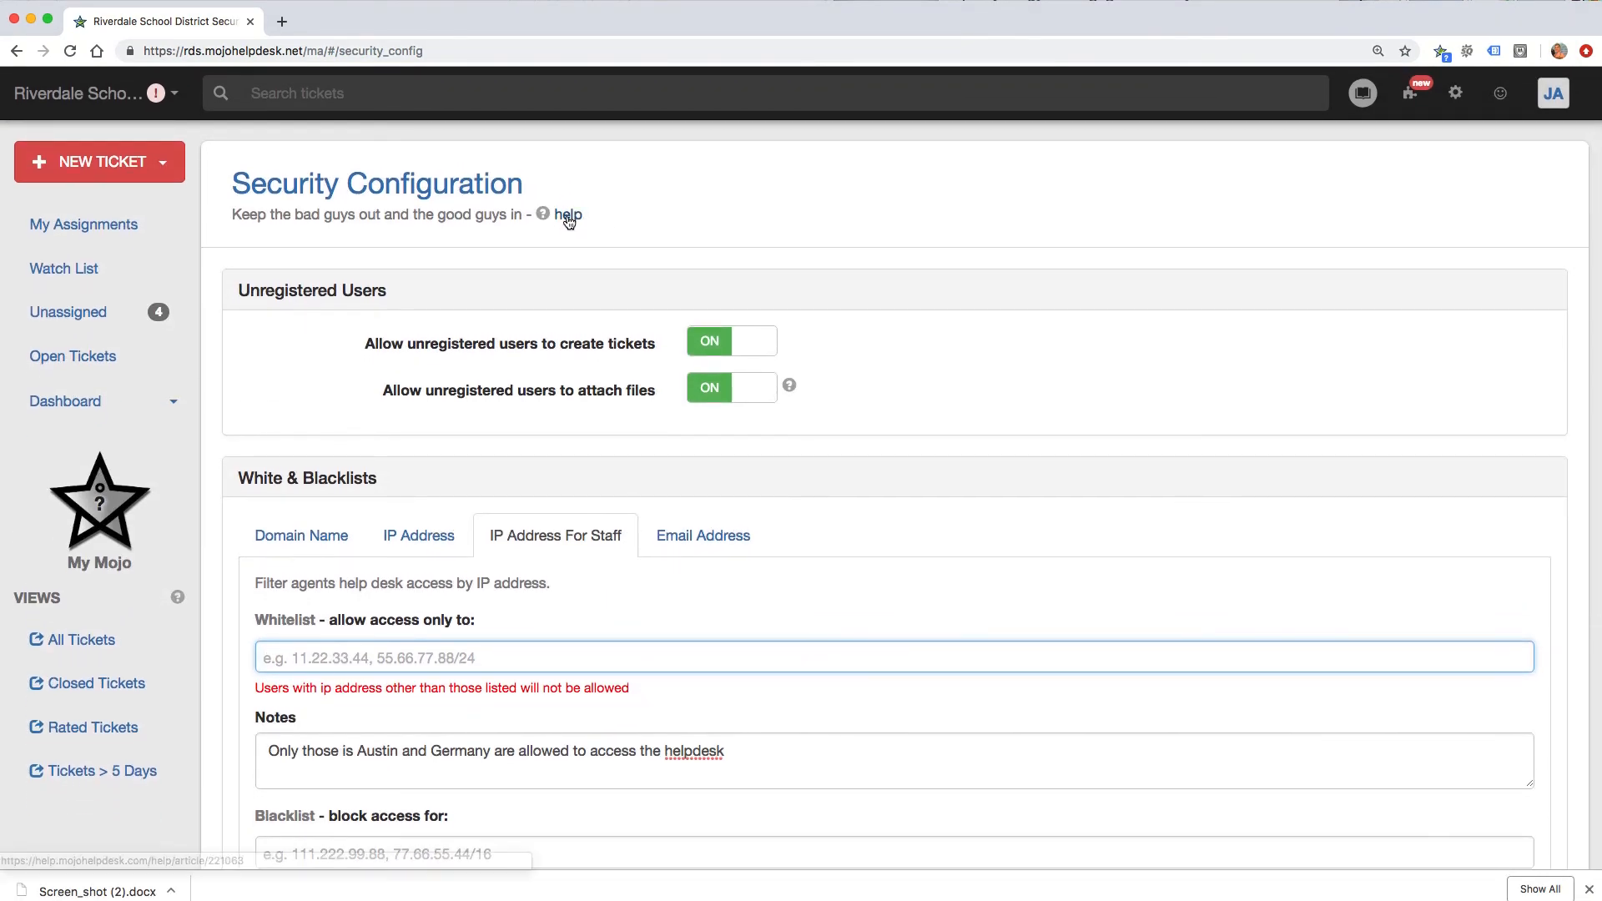
left_click(561, 216)
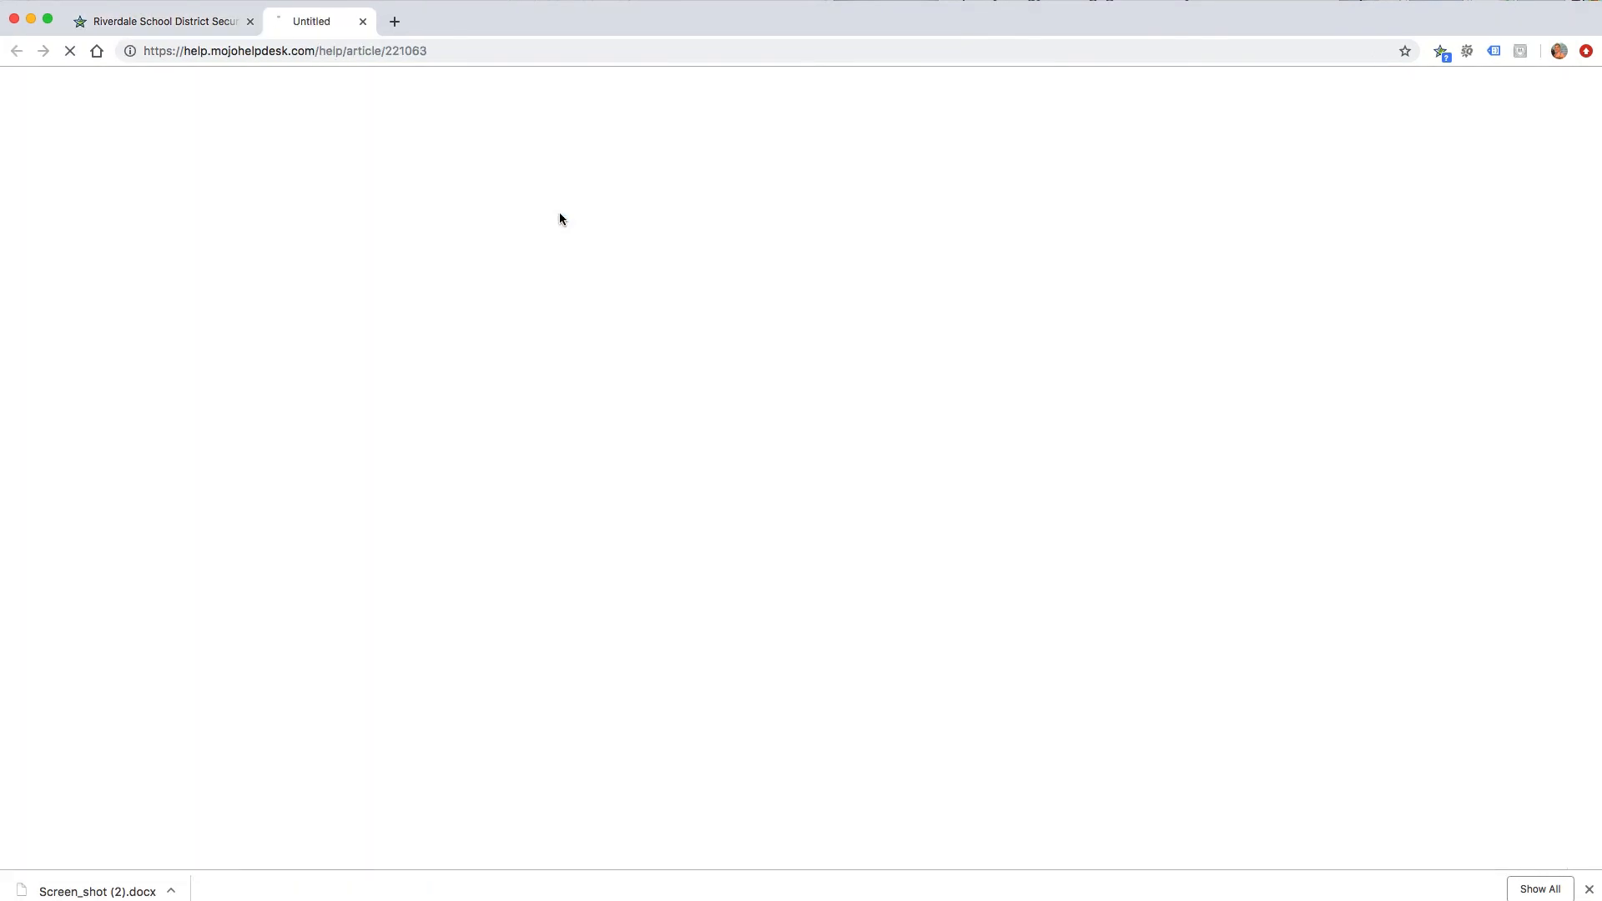